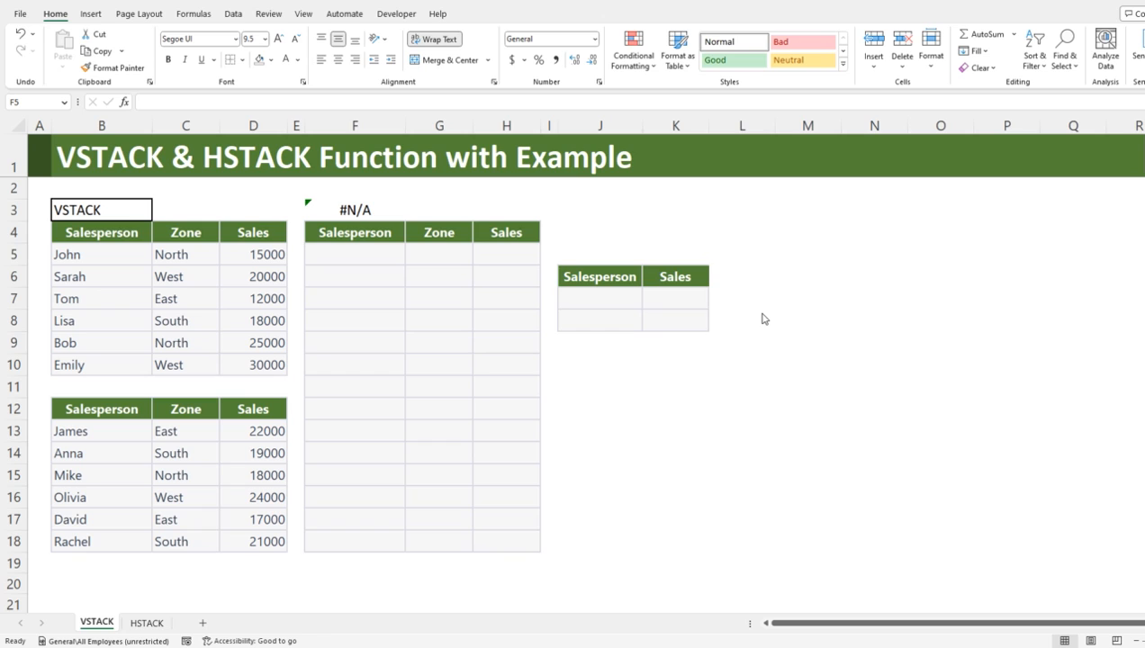
Step: Combine both salesperson tables vertically in cell F5 with =VSTACK(B5:D10,B13:D18)
click(369, 256)
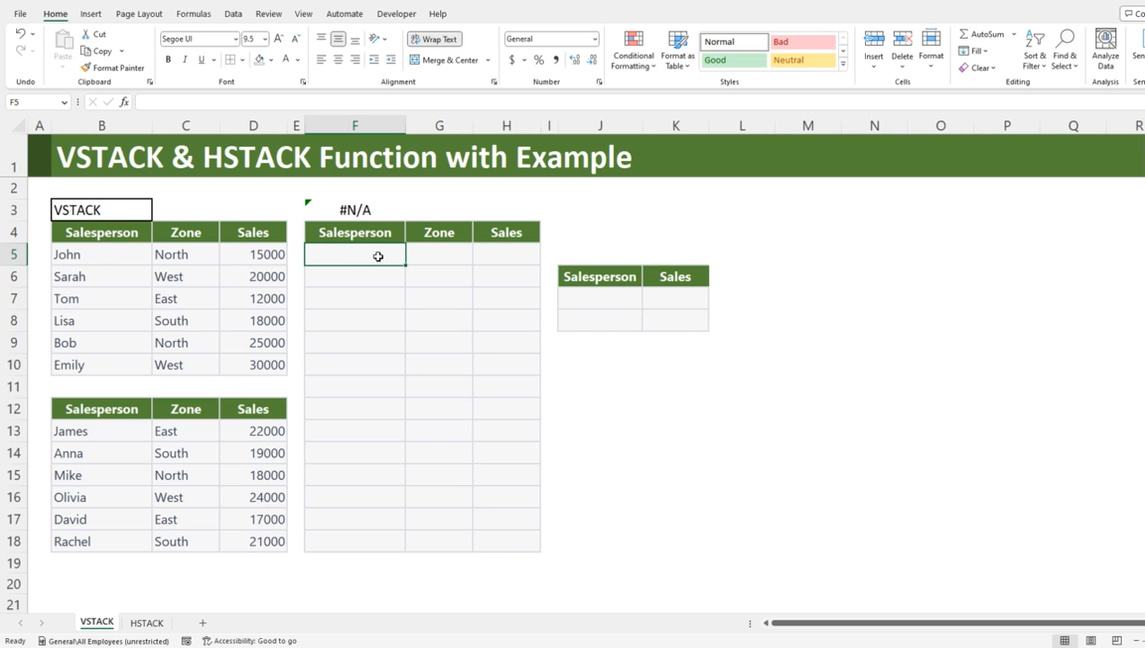
text(=vst)
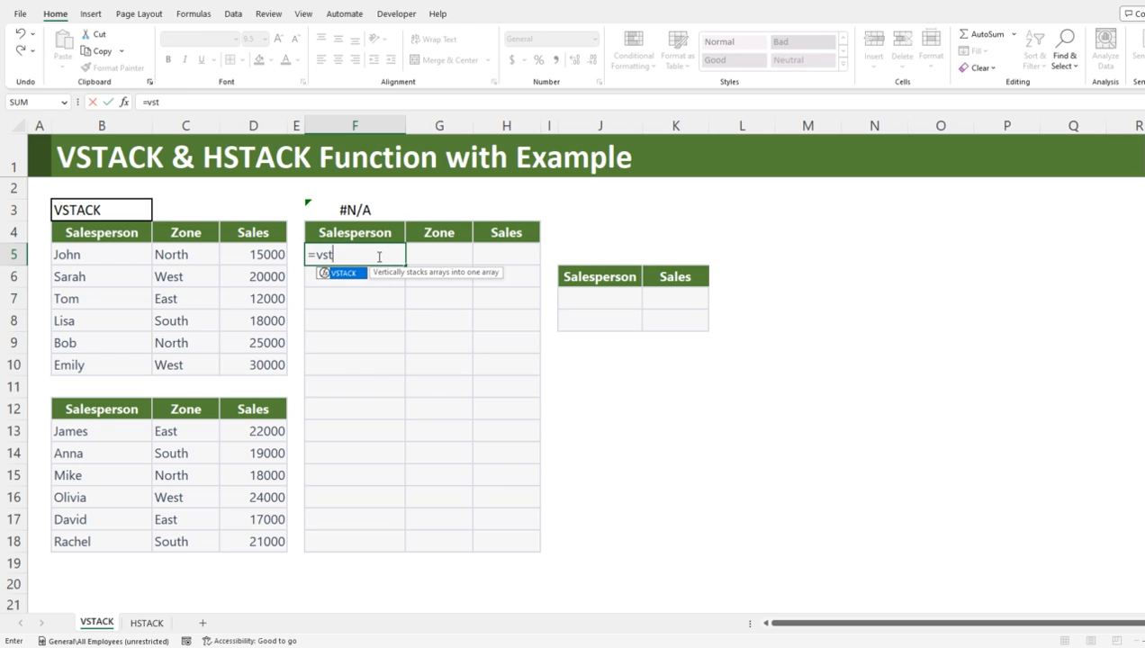
key(Tab)
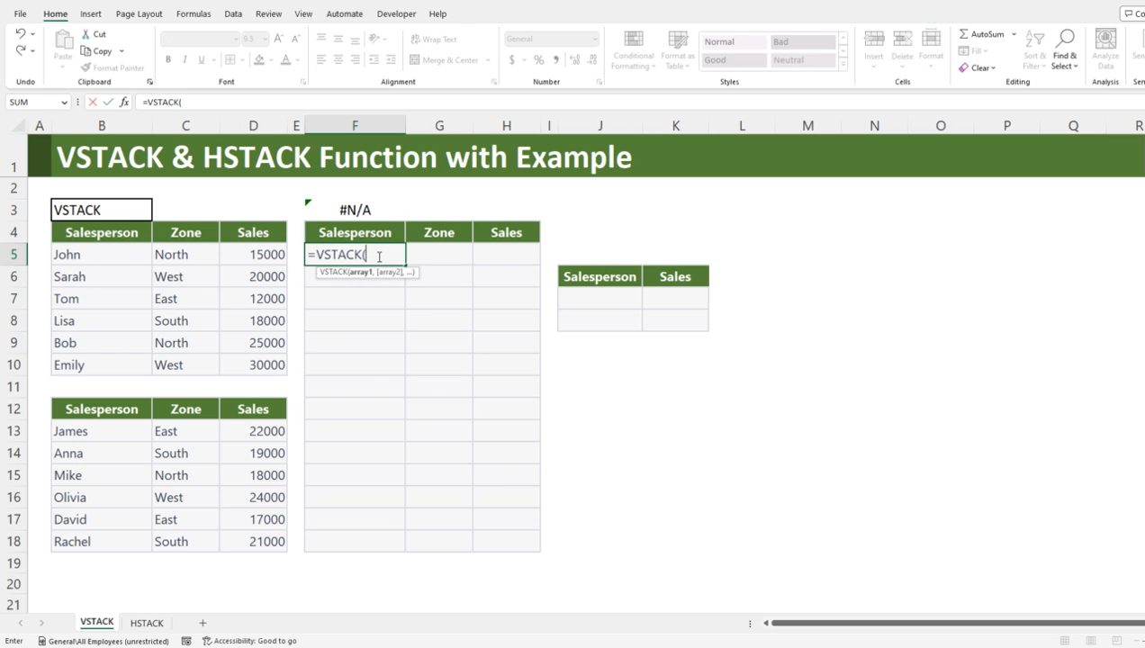
drag(93, 252, 261, 362)
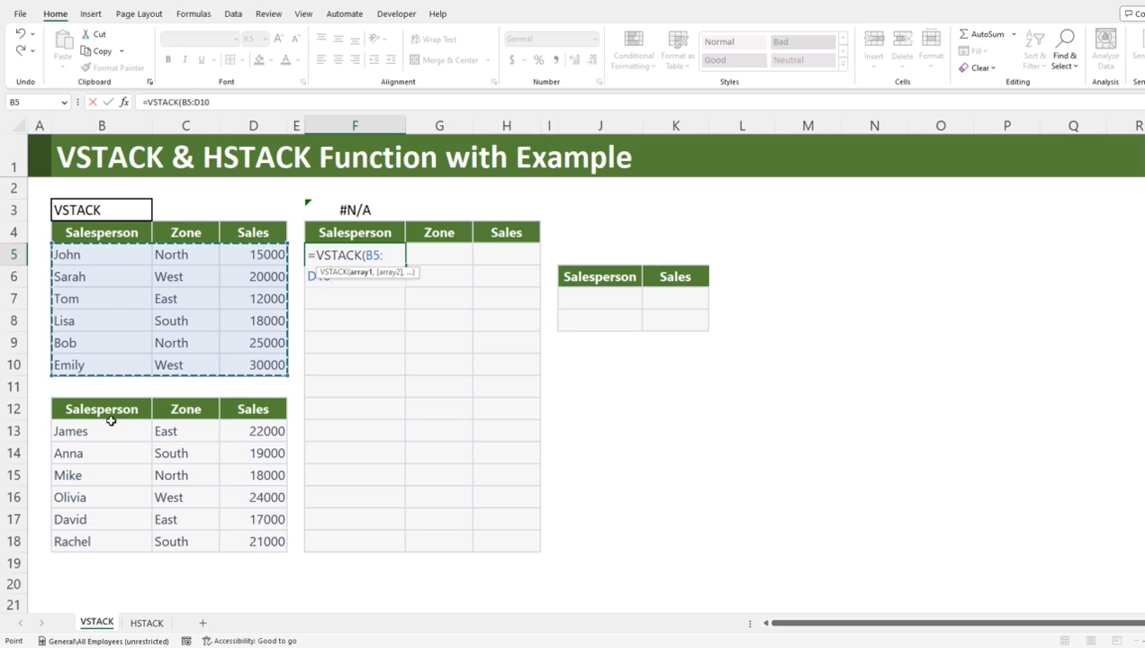
text(,)
drag(103, 434, 249, 538)
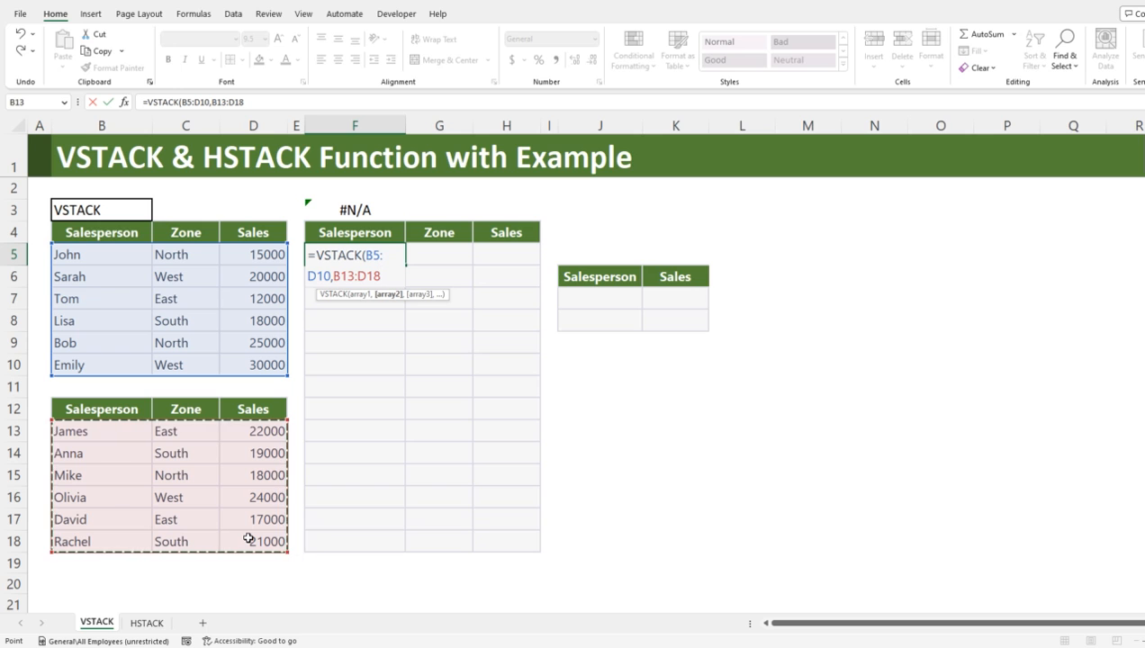
key(Return)
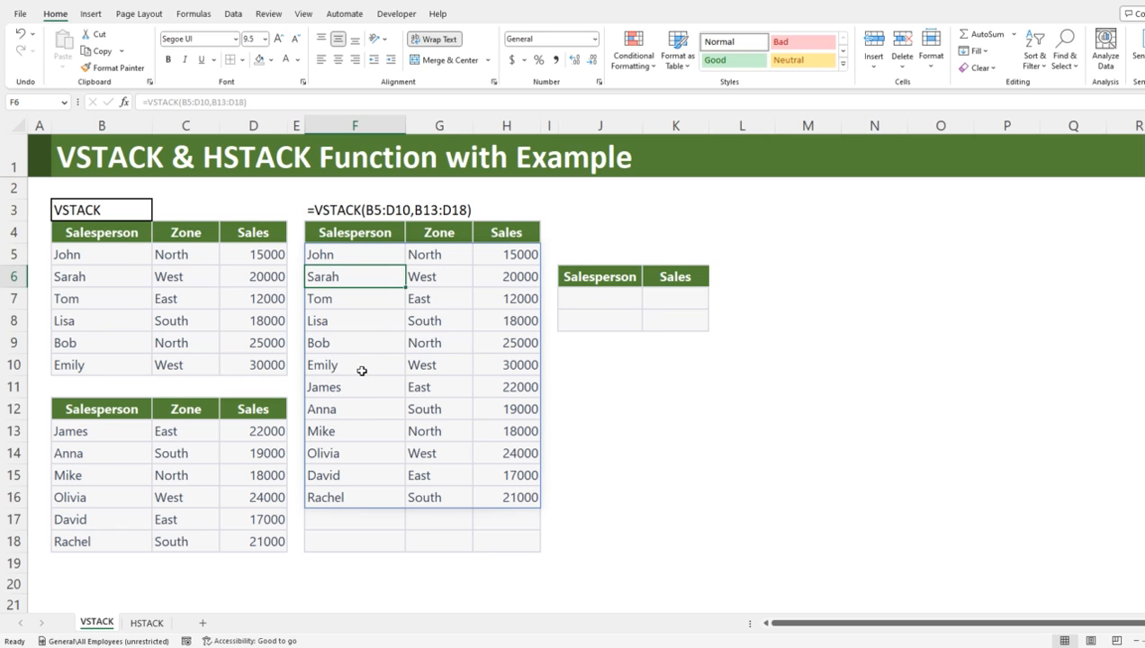
drag(81, 382, 239, 380)
drag(378, 387, 478, 396)
click(376, 395)
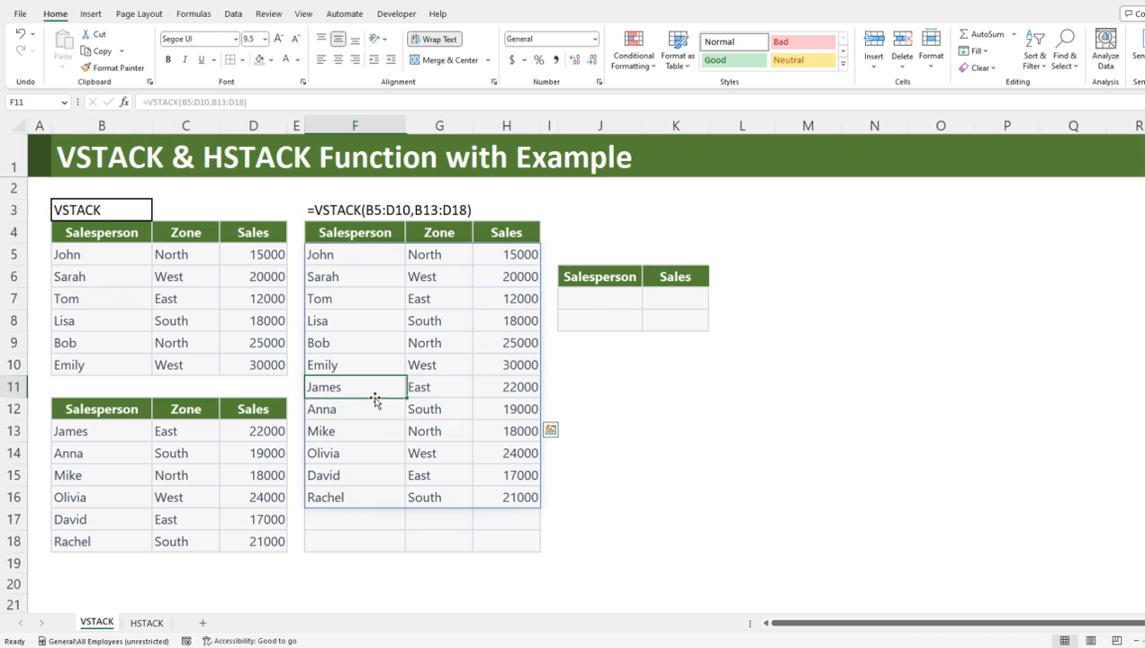
click(150, 321)
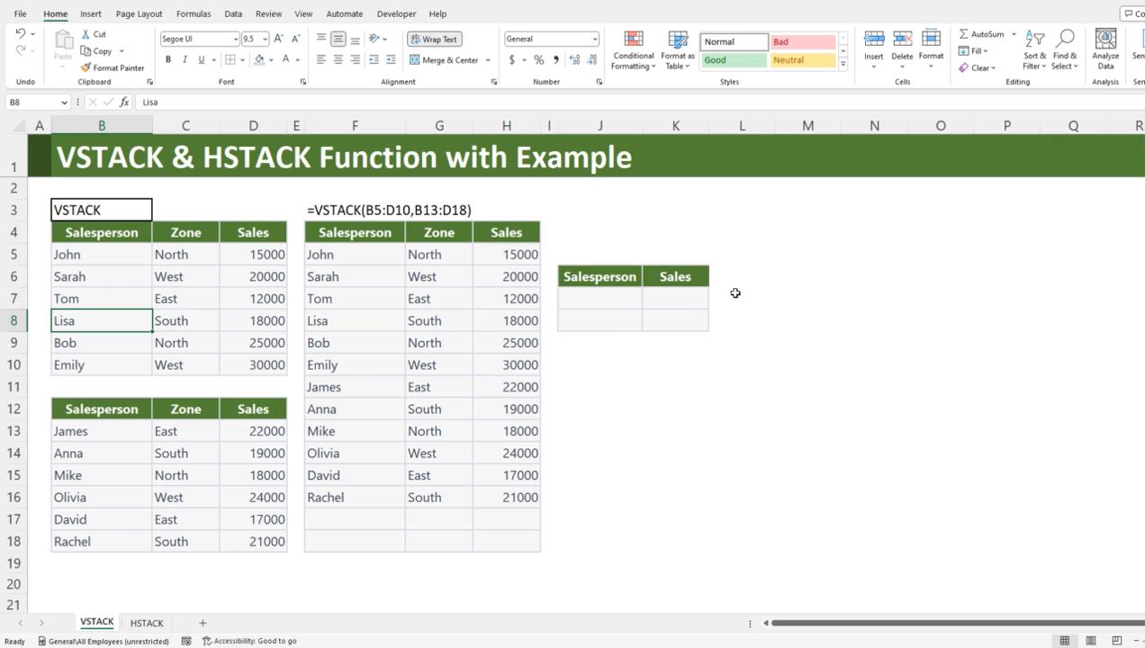
Step: Enter the first name from cell B14 as the lookup salesperson in J7
click(595, 297)
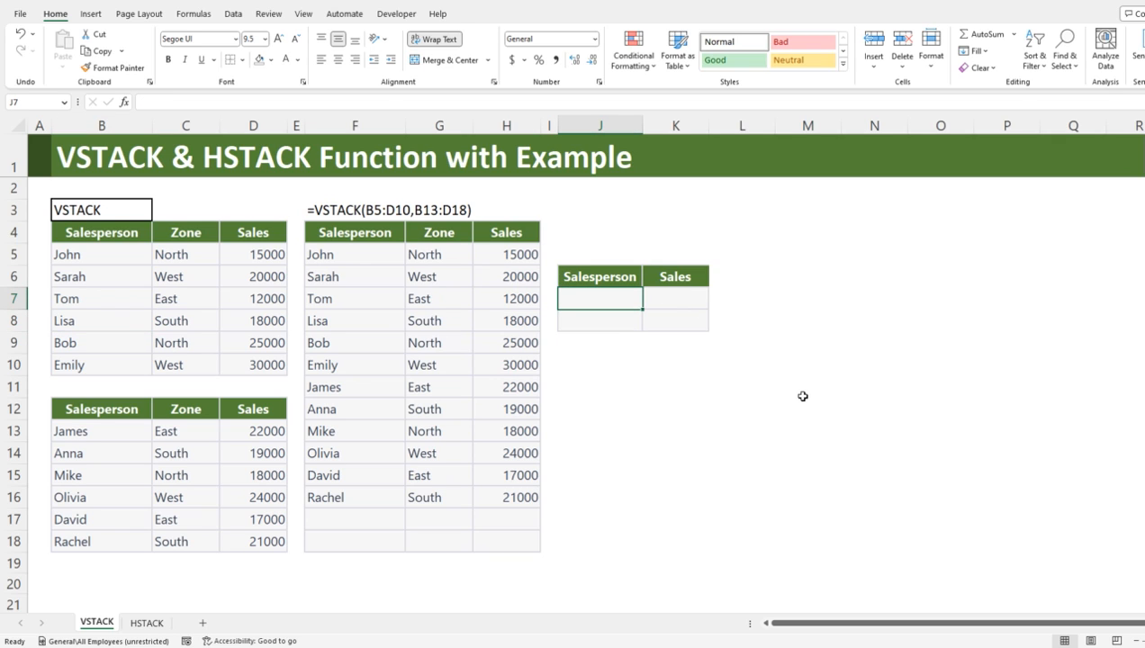
text(Anna)
key(Tab)
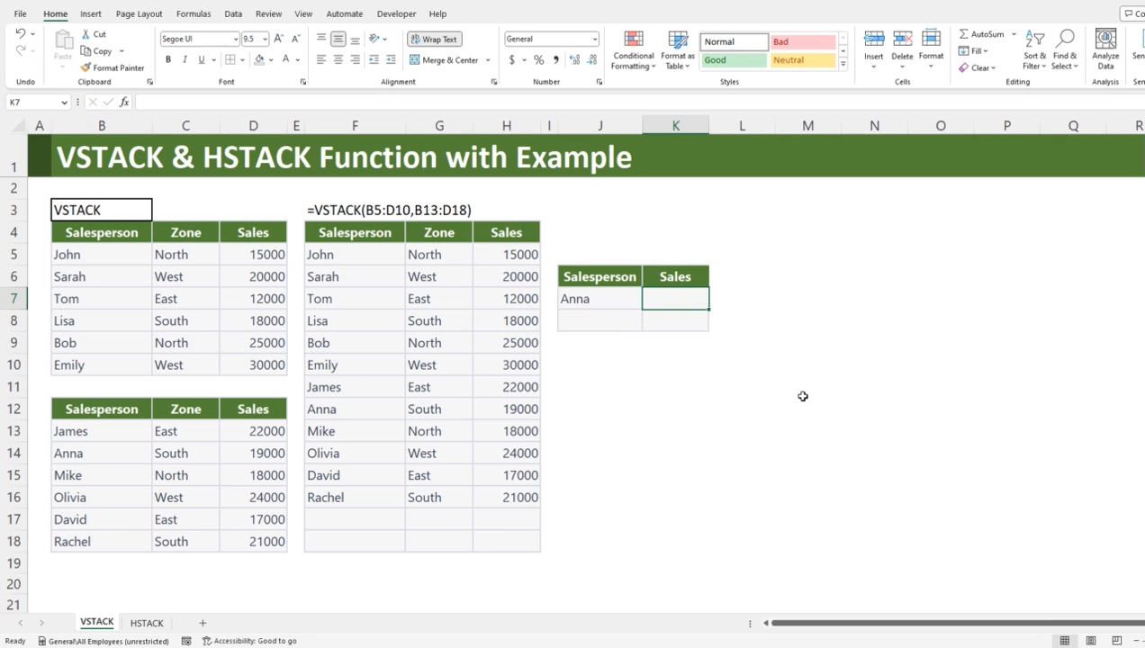
Step: Look up the J7 salesperson's sales in the upper table by entering =VLOOKUP(J7,B5:D10,3,0) in K7
text(=)
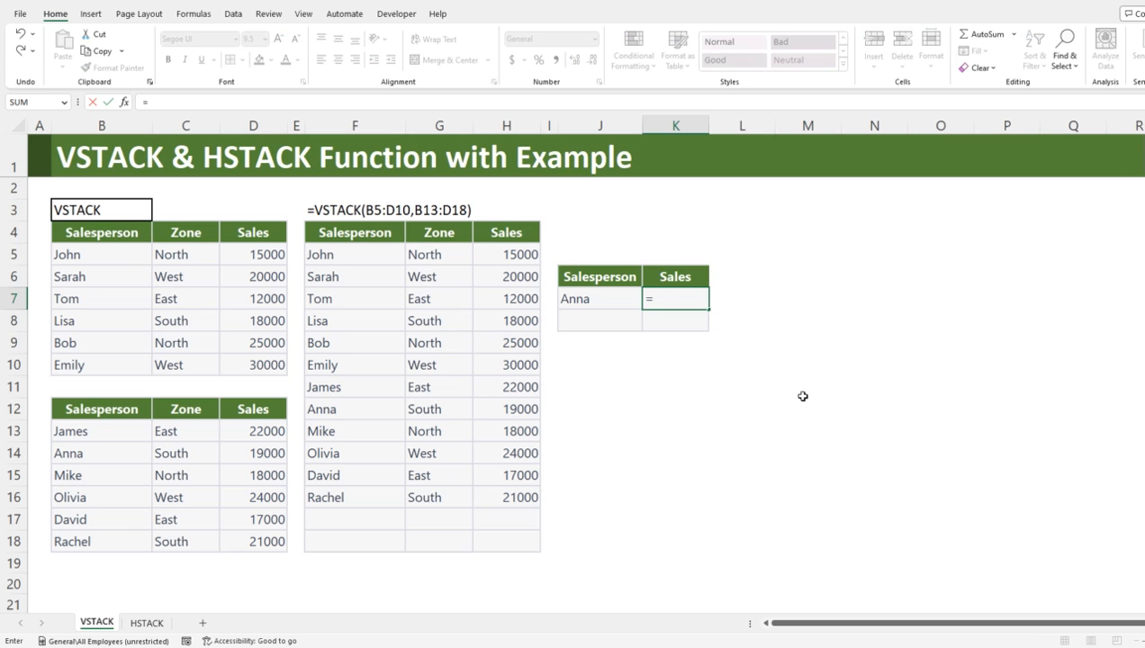
text(vloo)
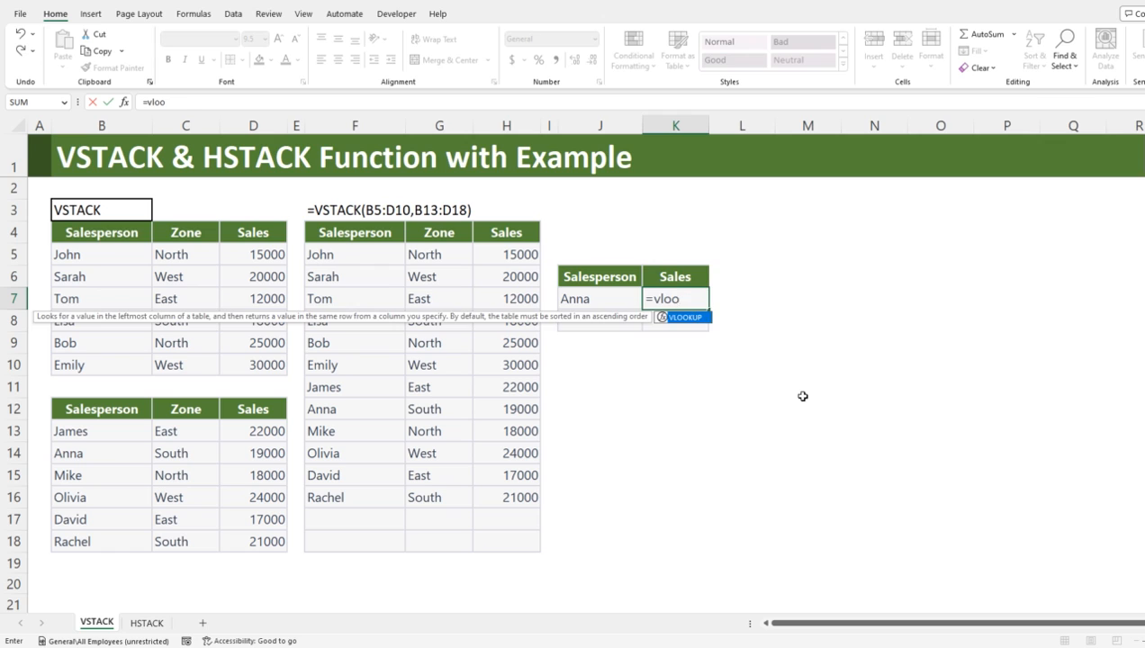
key(Tab)
key(Left)
text(,)
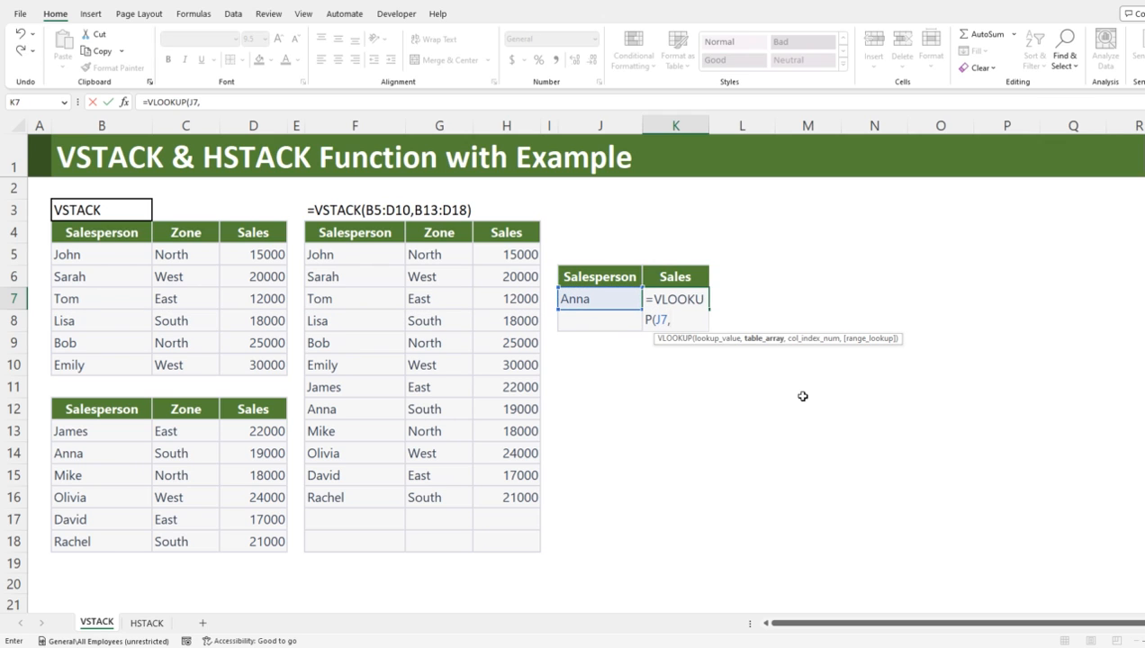
drag(119, 257, 228, 360)
text(,)
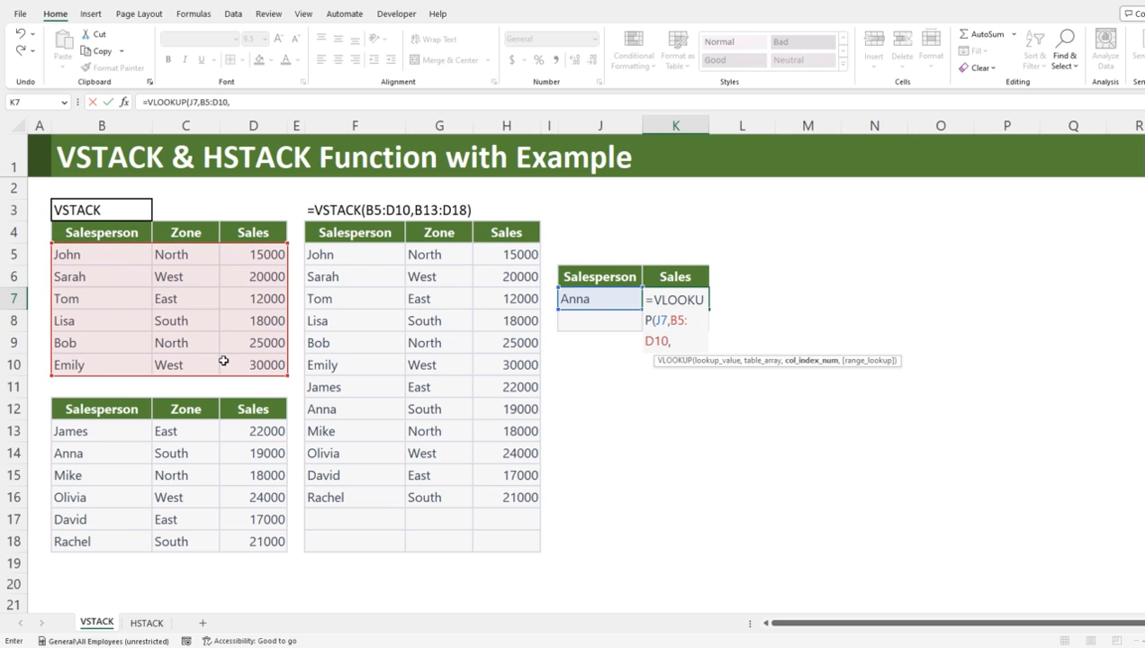
text(3,)))
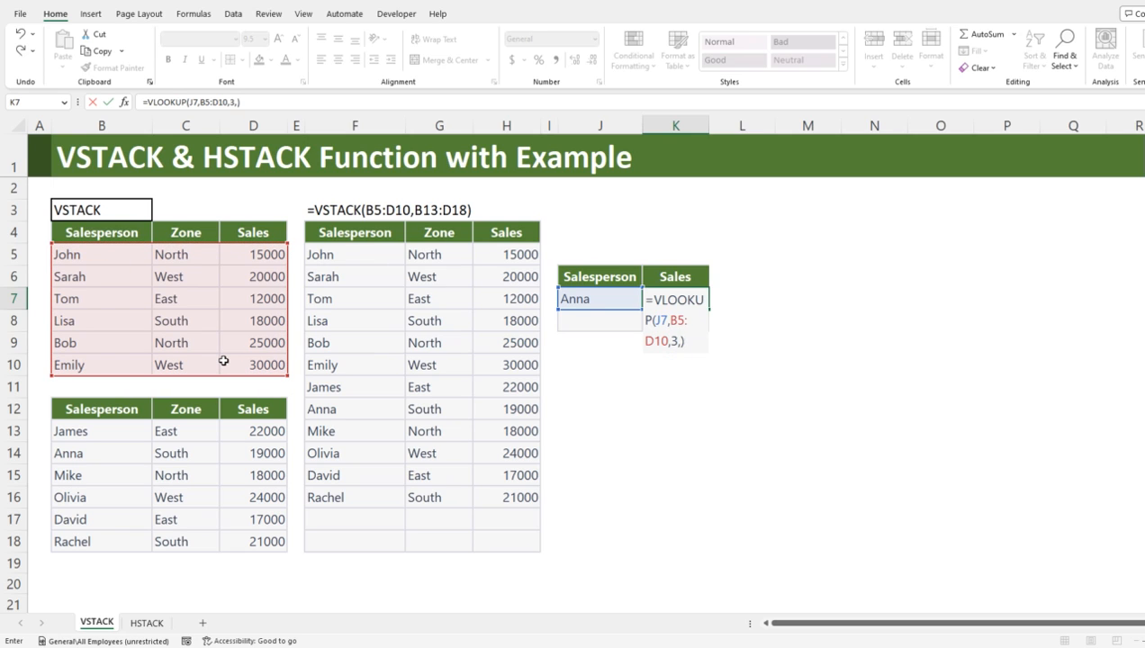
key(BackSpace)
key(BackSpace)
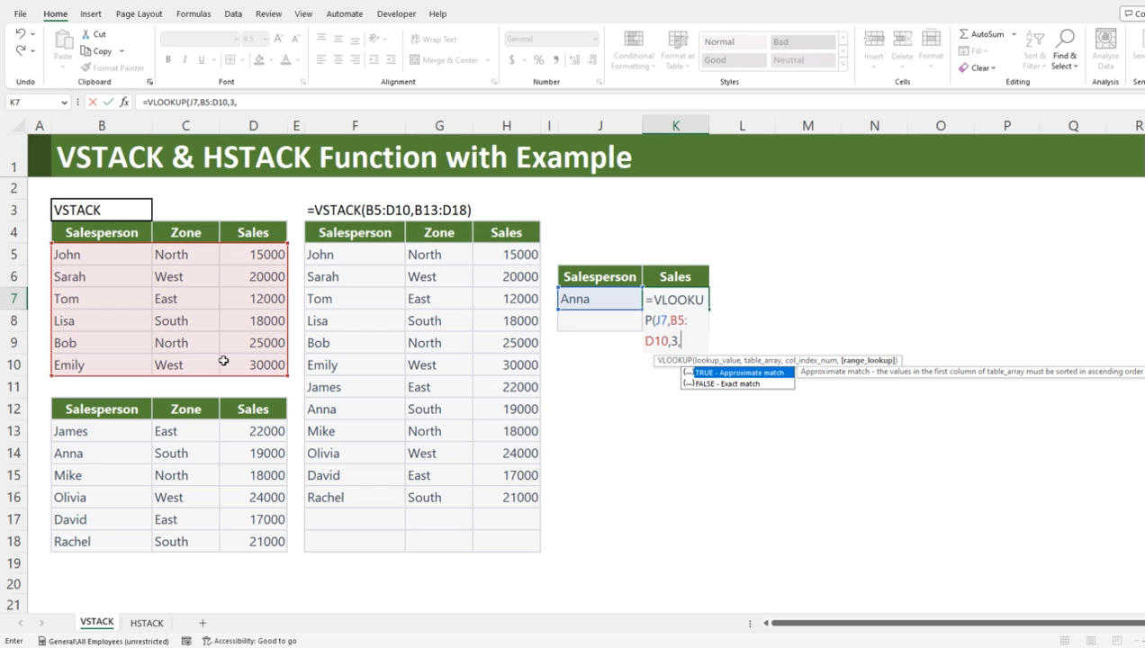
text(0))
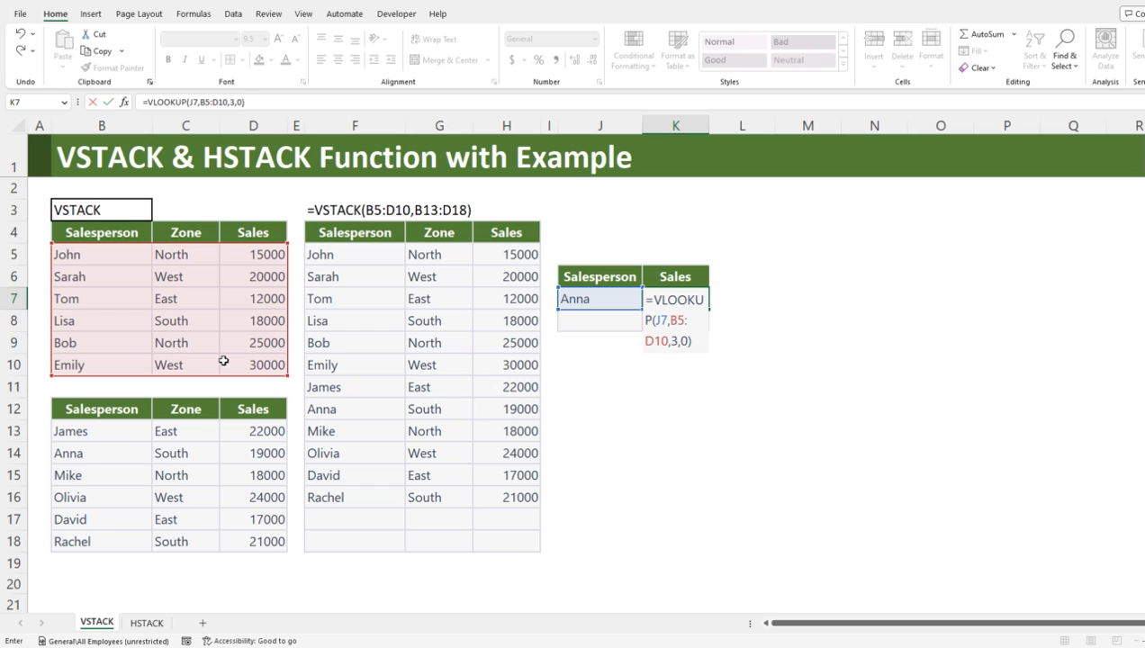
key(Return)
key(Up)
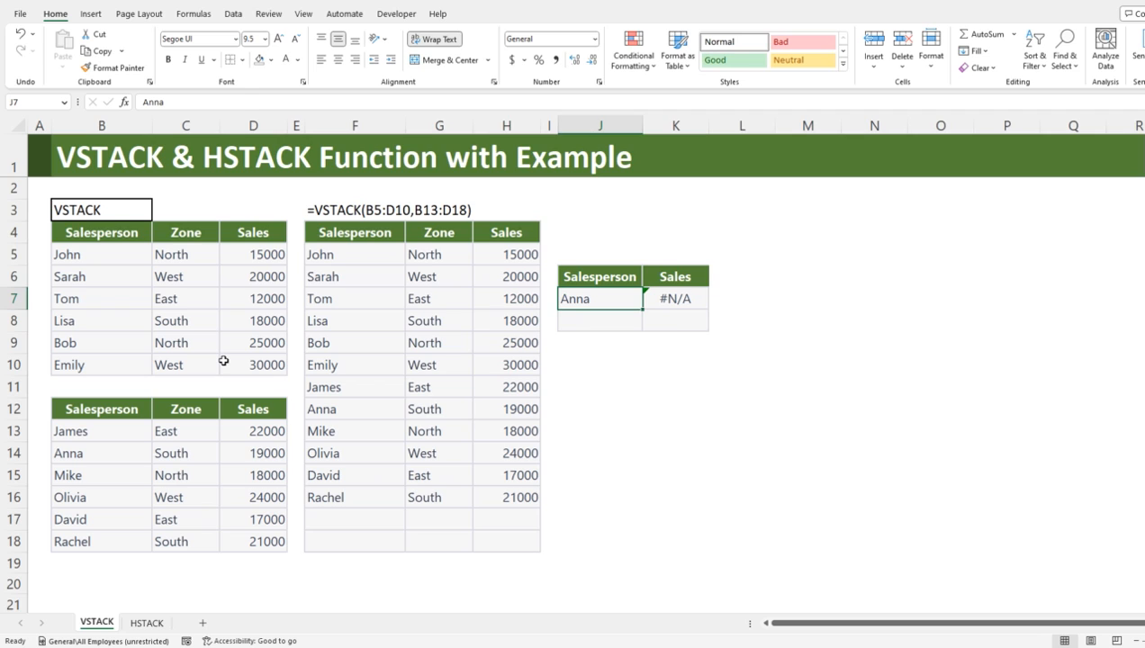
key(Right)
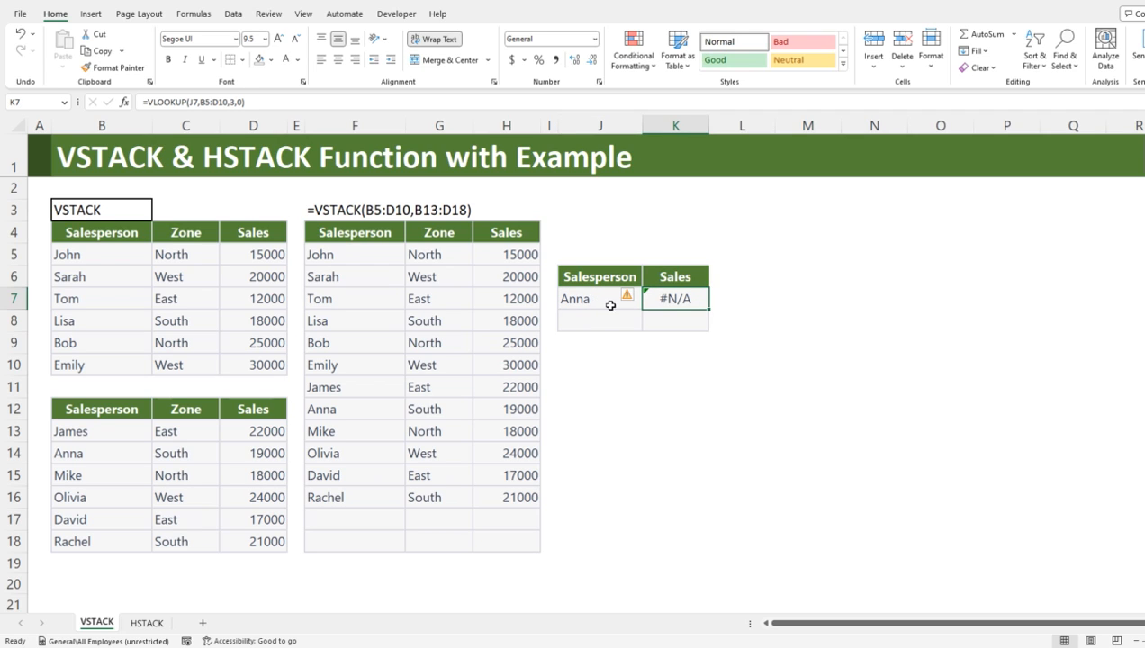
drag(90, 255, 261, 364)
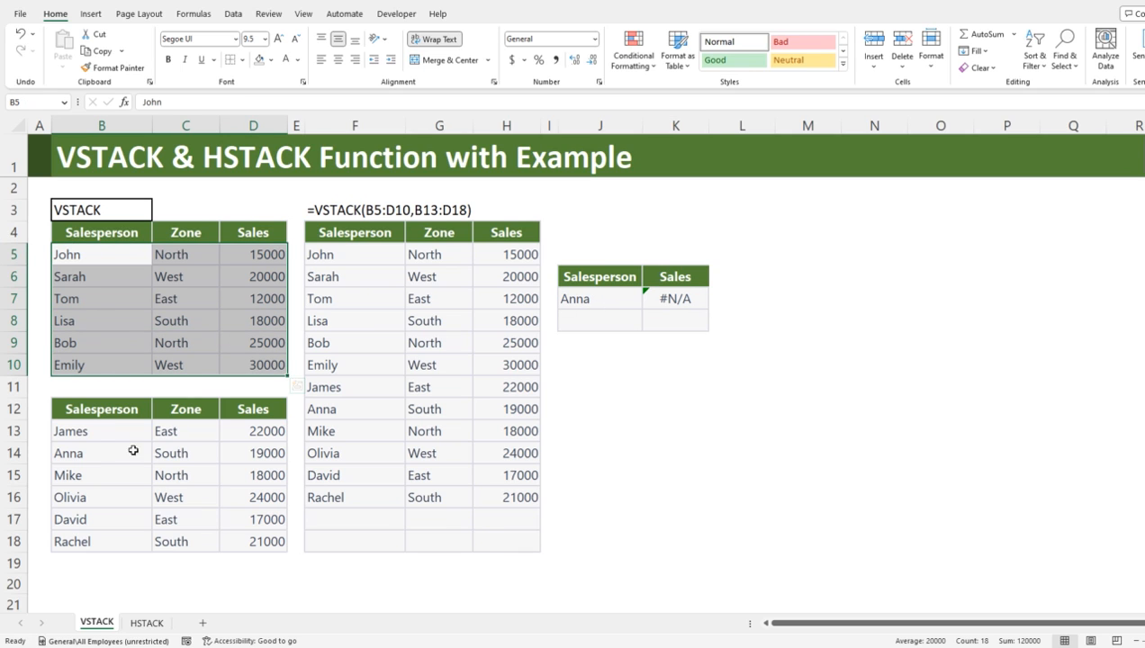
drag(84, 431, 259, 539)
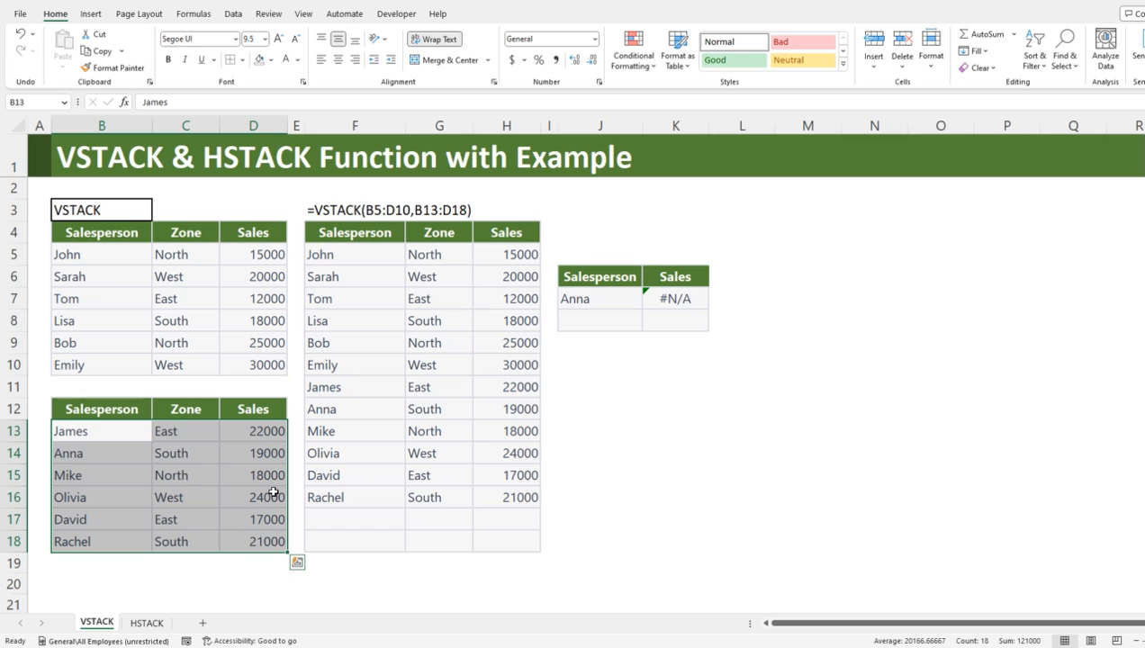
Step: Extend the K7 formula to fall back on the lower table: =IFERROR(VLOOKUP(J7,B5:D10,3,0),VLOOKUP(J7,B13:D18,3,0))
click(684, 301)
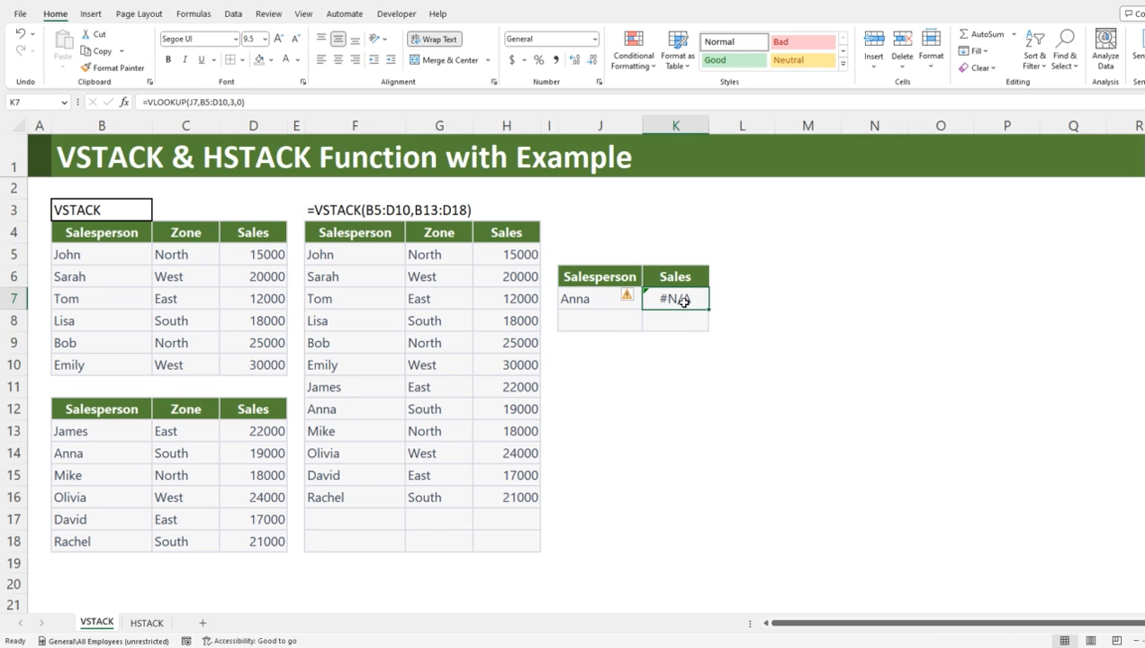
click(149, 101)
text(if)
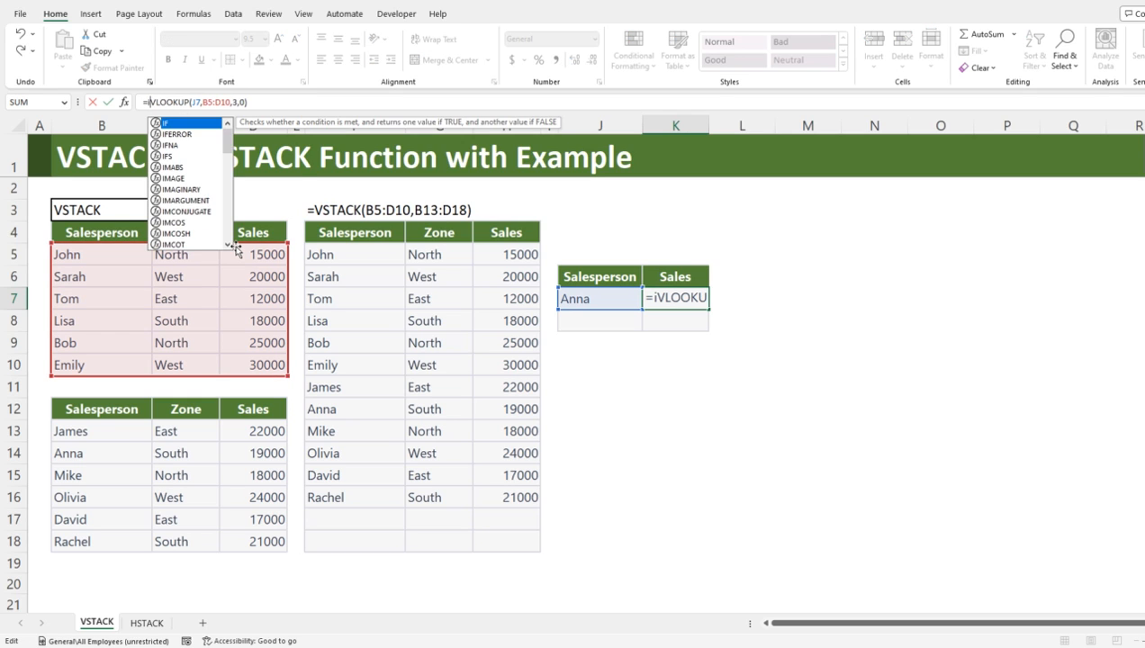
text(e)
key(Tab)
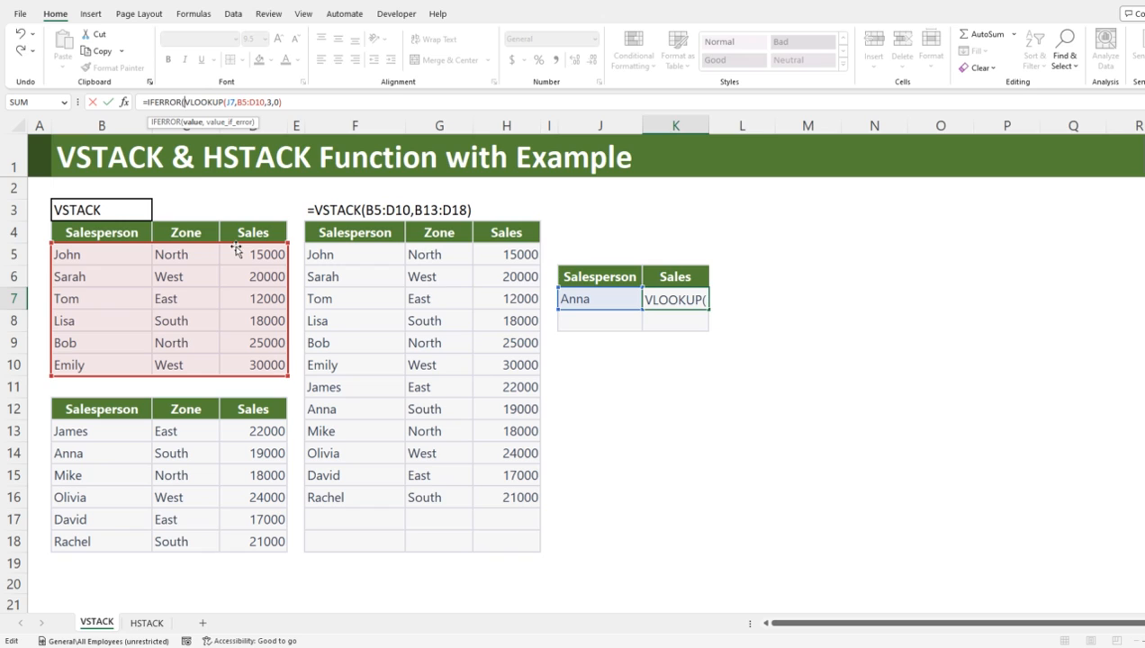
click(305, 101)
text(,vl)
key(Tab)
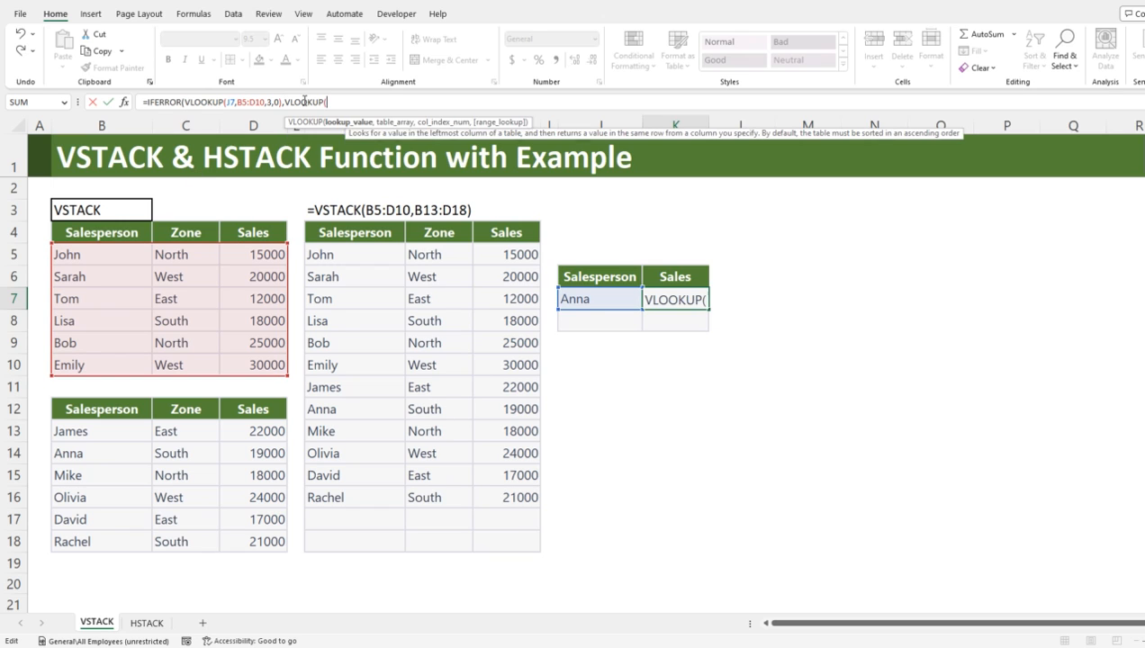
click(577, 297)
text(,)
drag(121, 435, 262, 538)
text(,3,0))
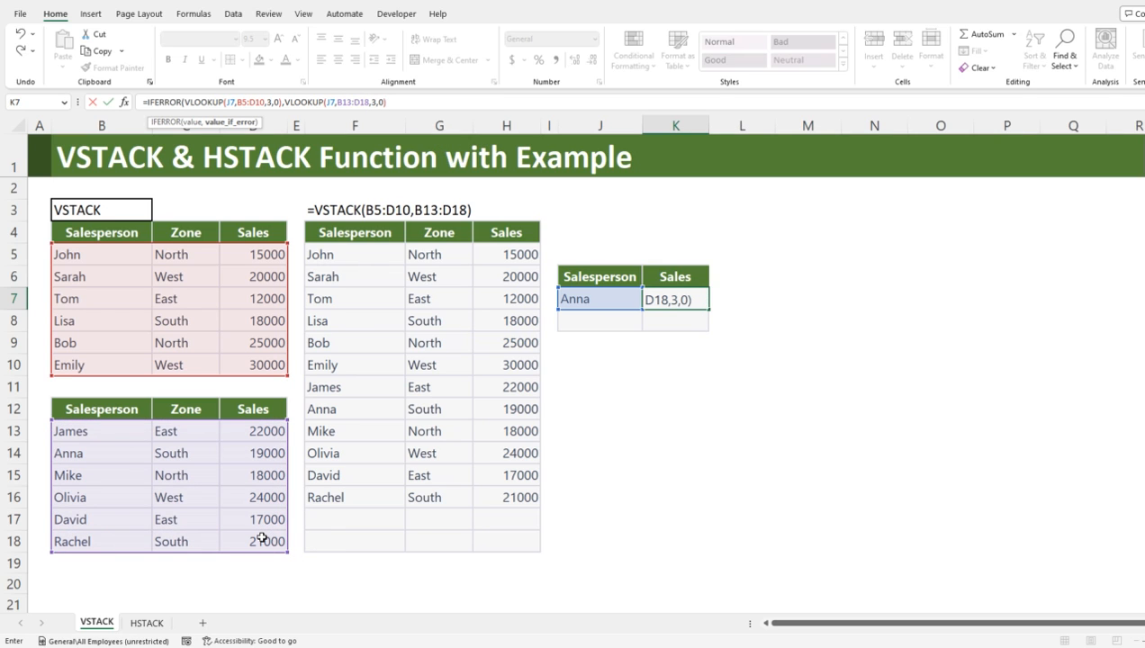
text())
key(Return)
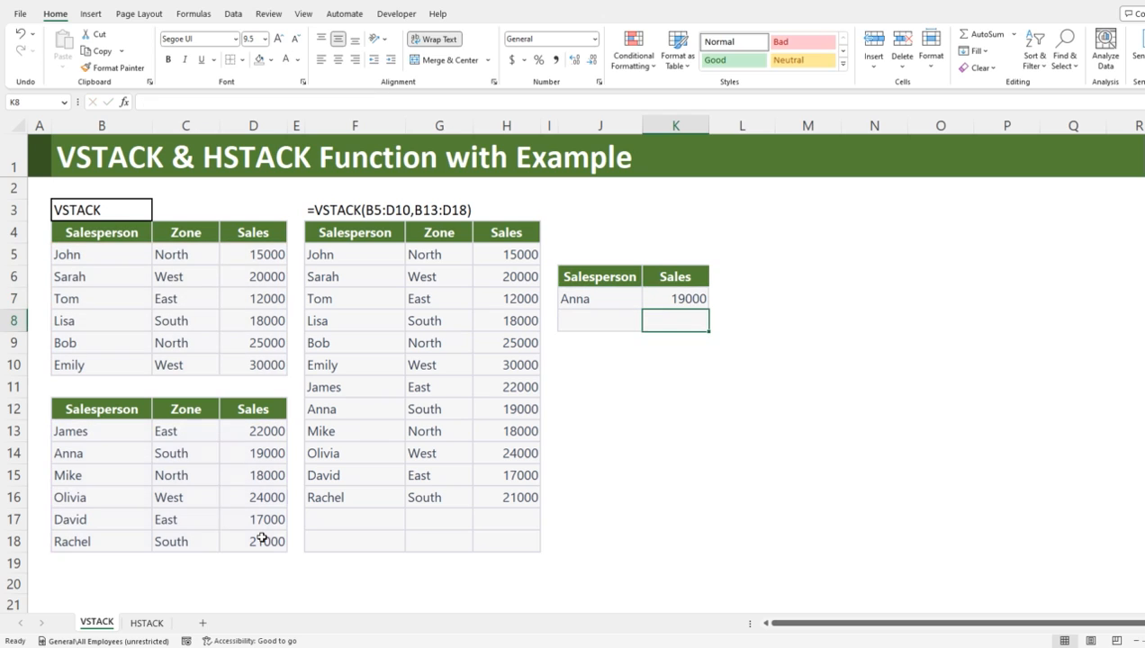
Step: Display the K7 formula as text in L7 with FORMULATEXT(K7)
click(673, 299)
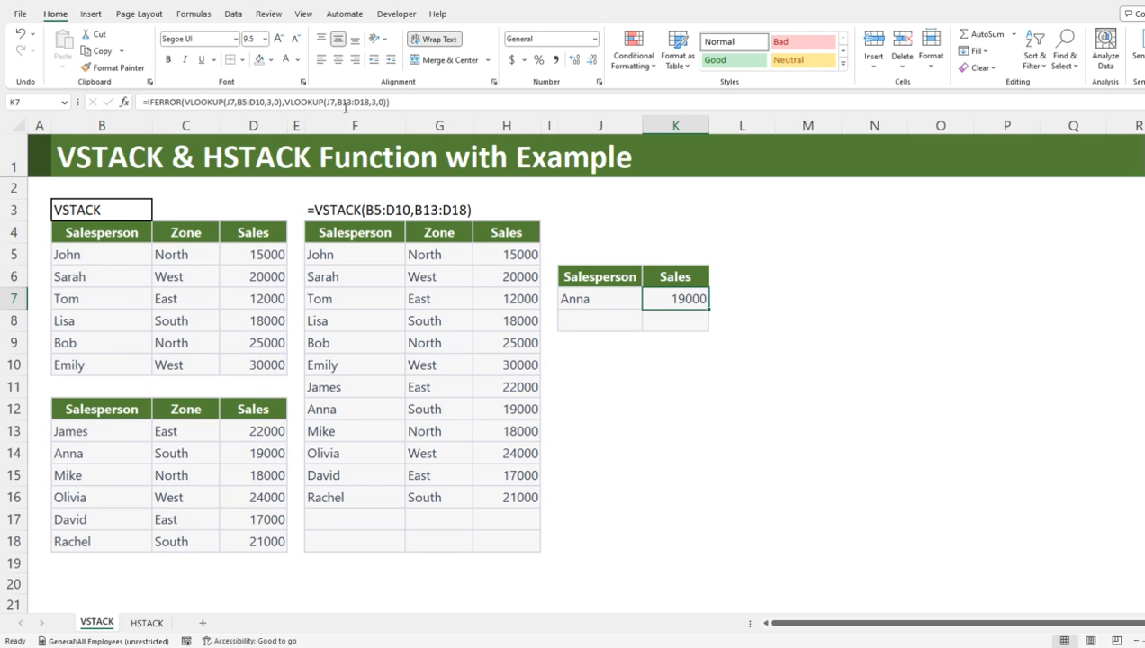
click(723, 298)
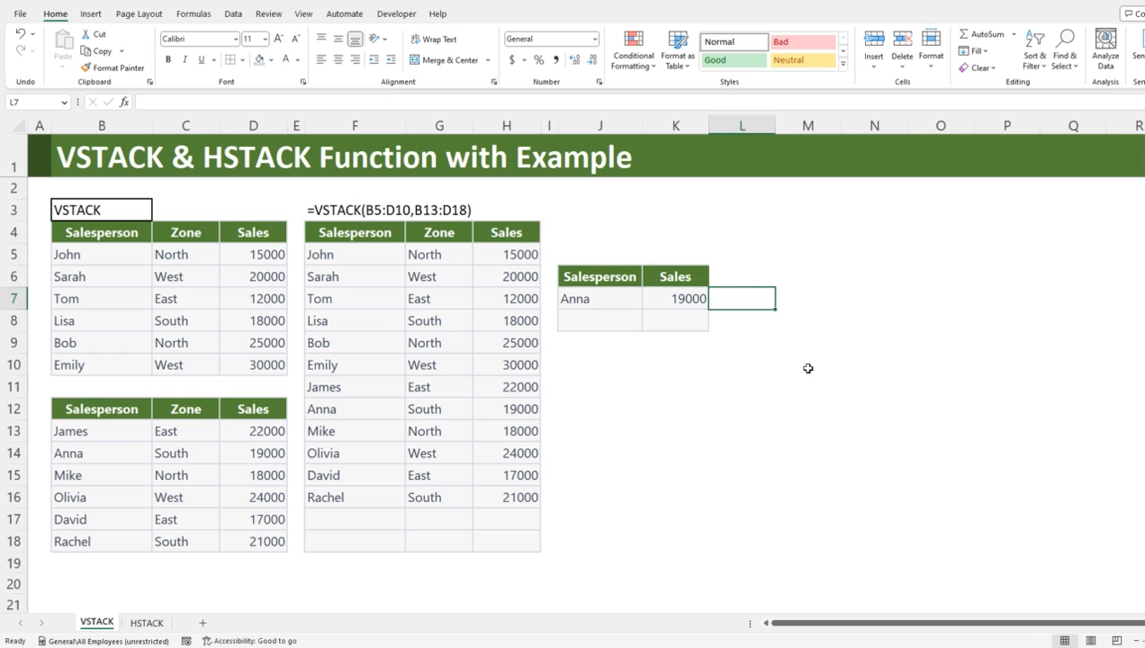
text(=form)
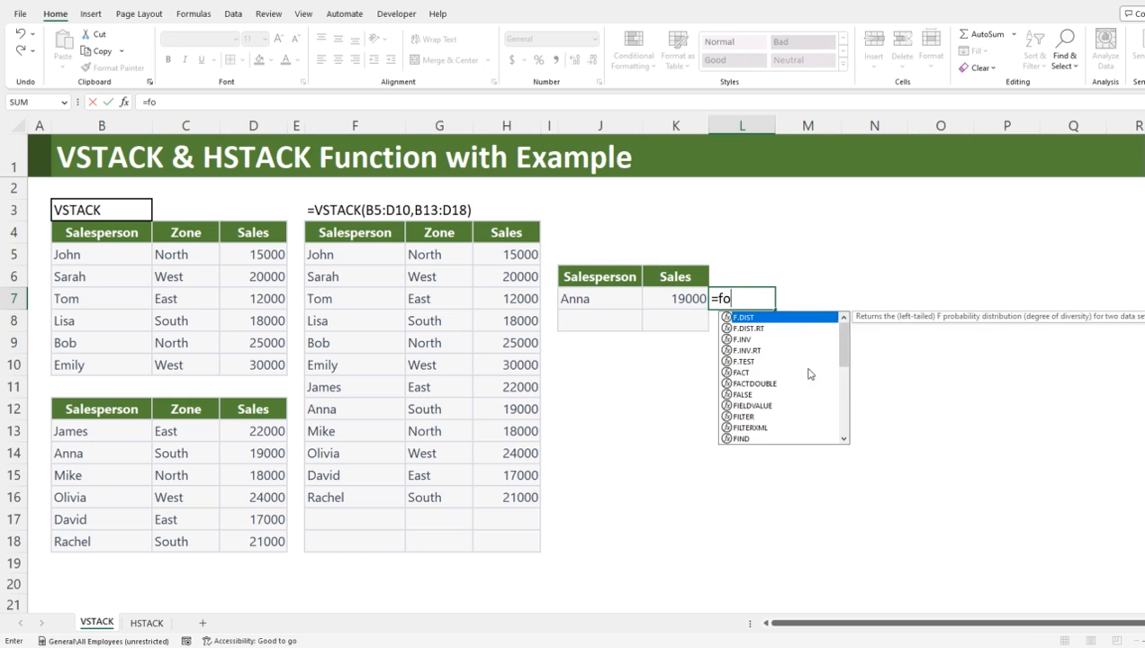
key(Tab)
key(Left)
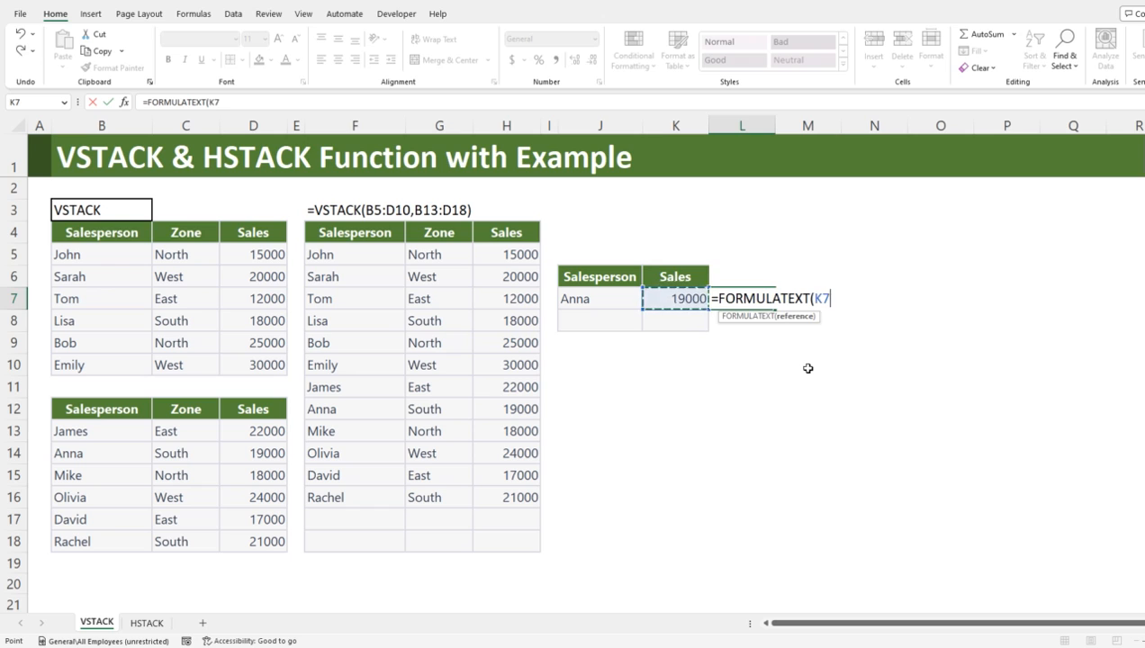
key(Return)
key(Up)
key(Left)
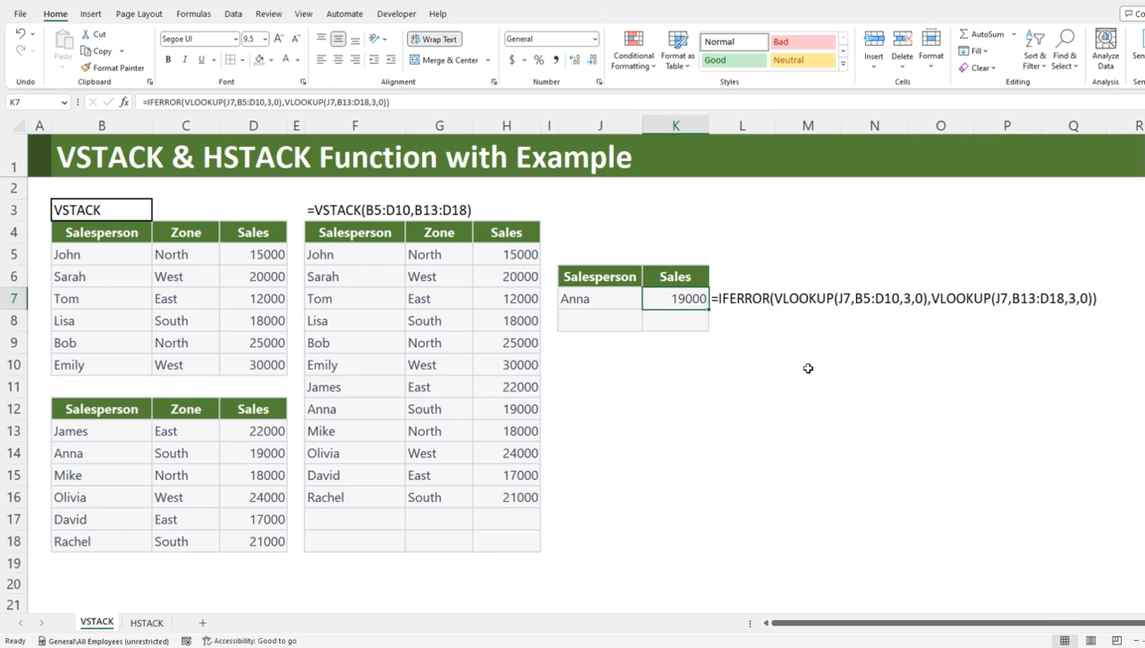
Step: Enter the same salesperson name as J7 in cell J8
key(Left)
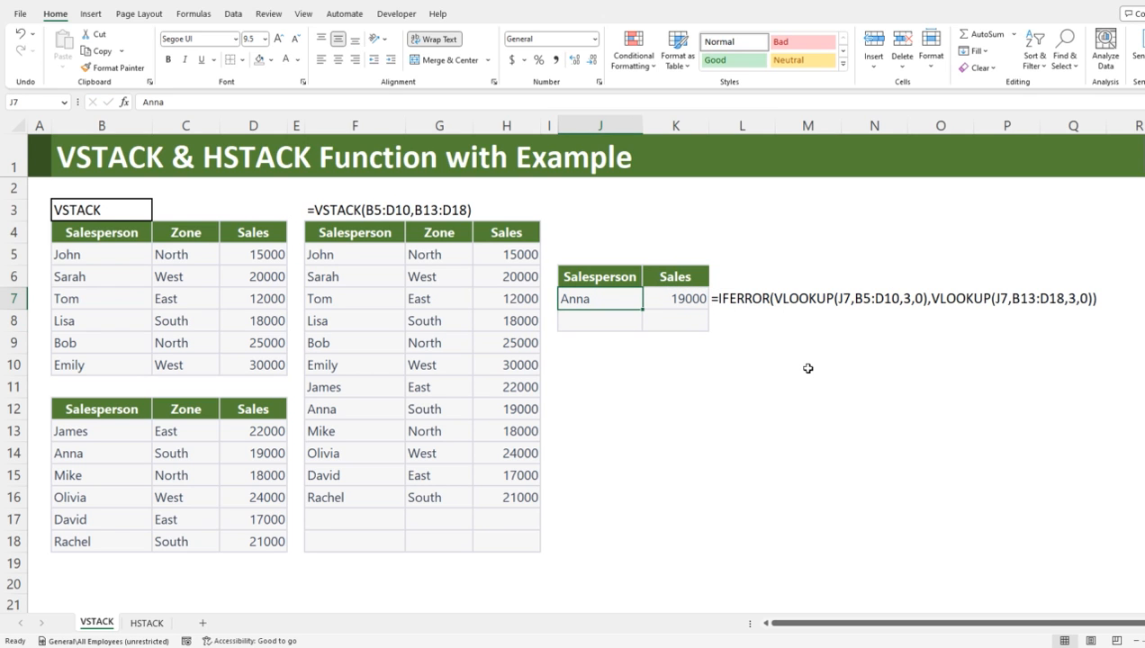
key(Down)
text(Anna)
key(Tab)
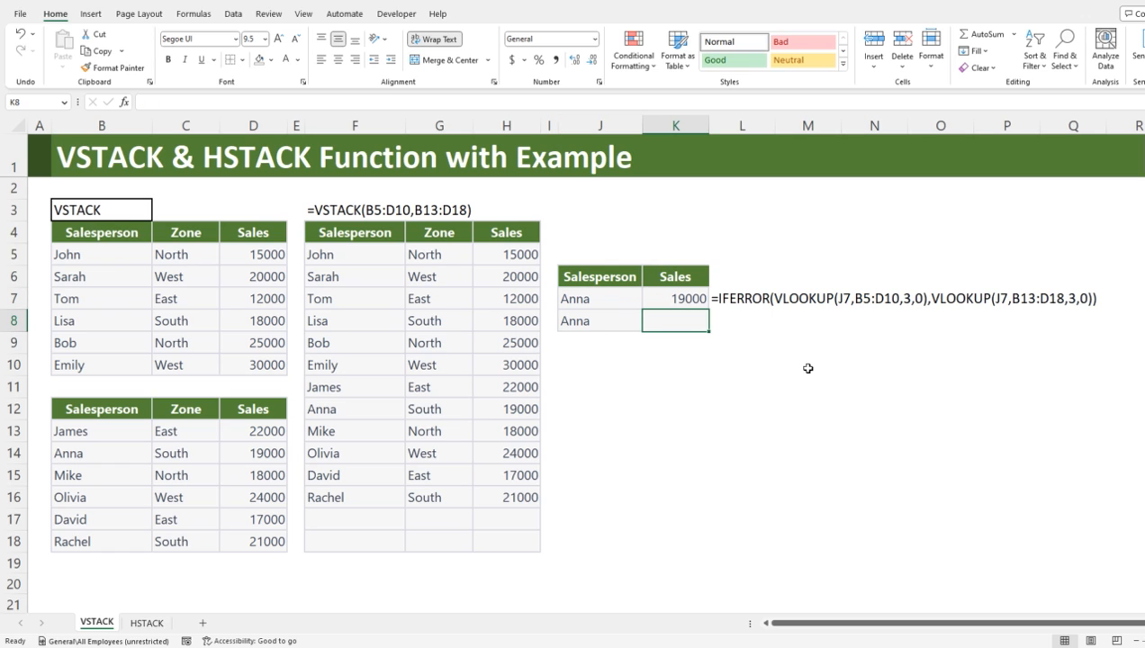
Step: Start a VLOOKUP in K8 that looks up J8 in the table array VSTACK(B5:D10,B13:D18)
text(=vl)
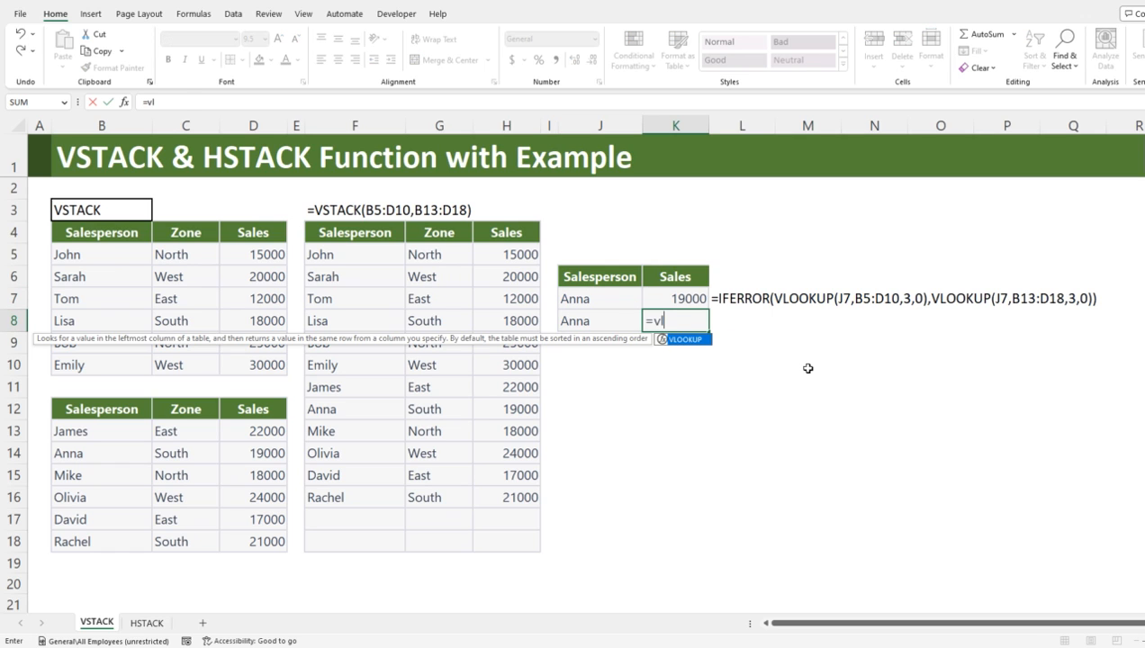
key(Tab)
key(Left)
text(,)
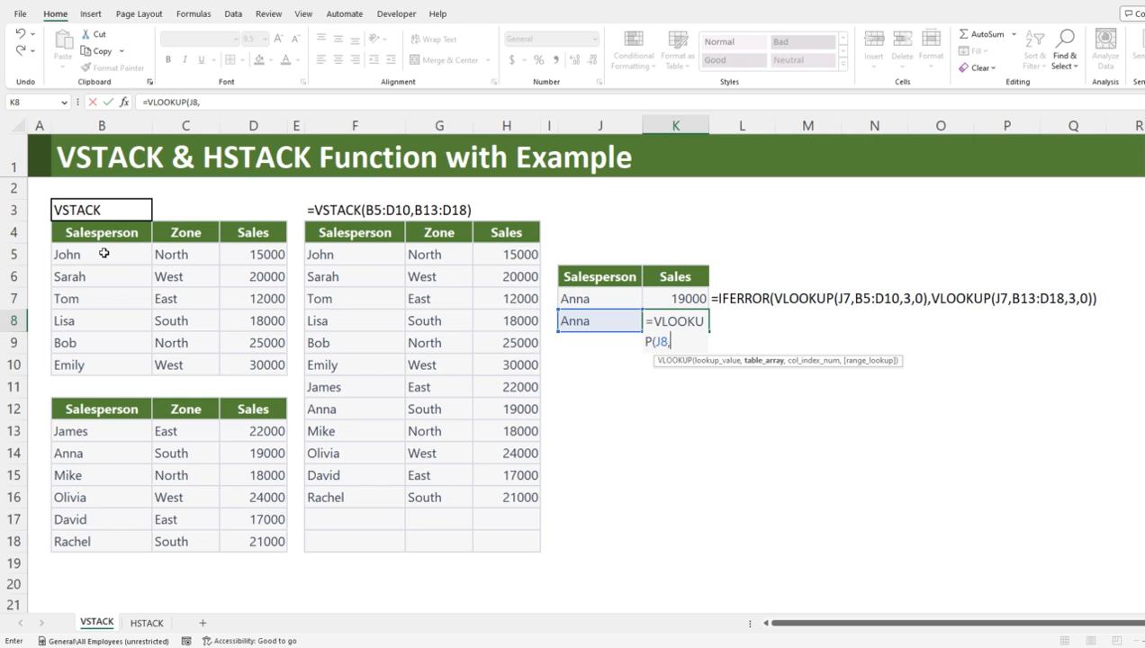
text(vl)
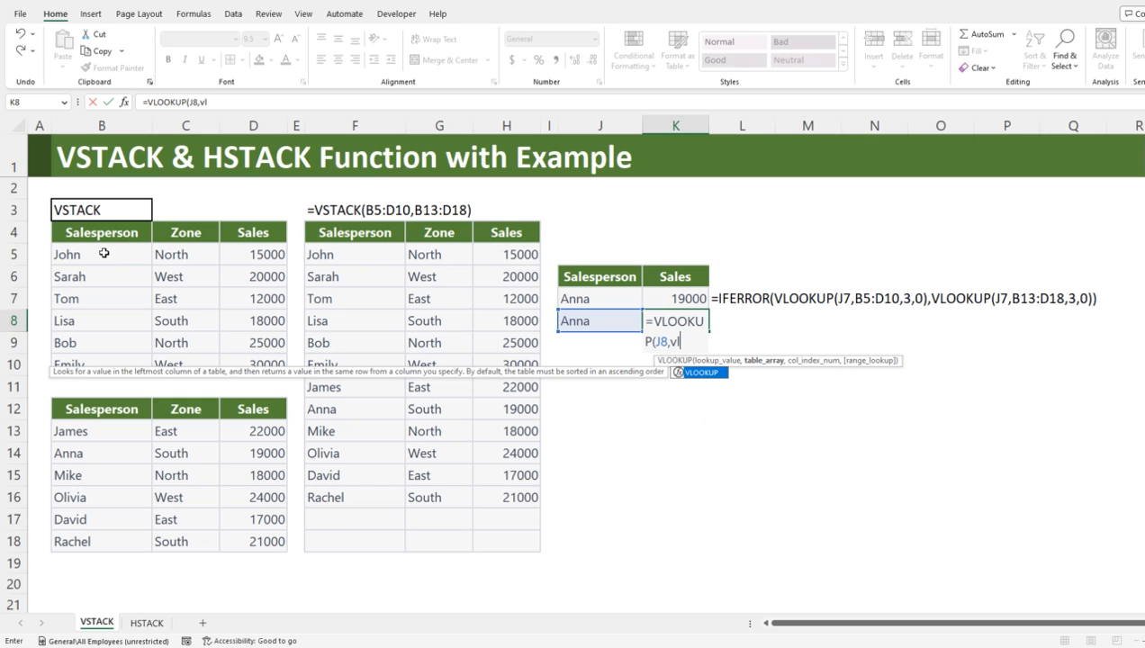
key(BackSpace)
text(st)
key(Tab)
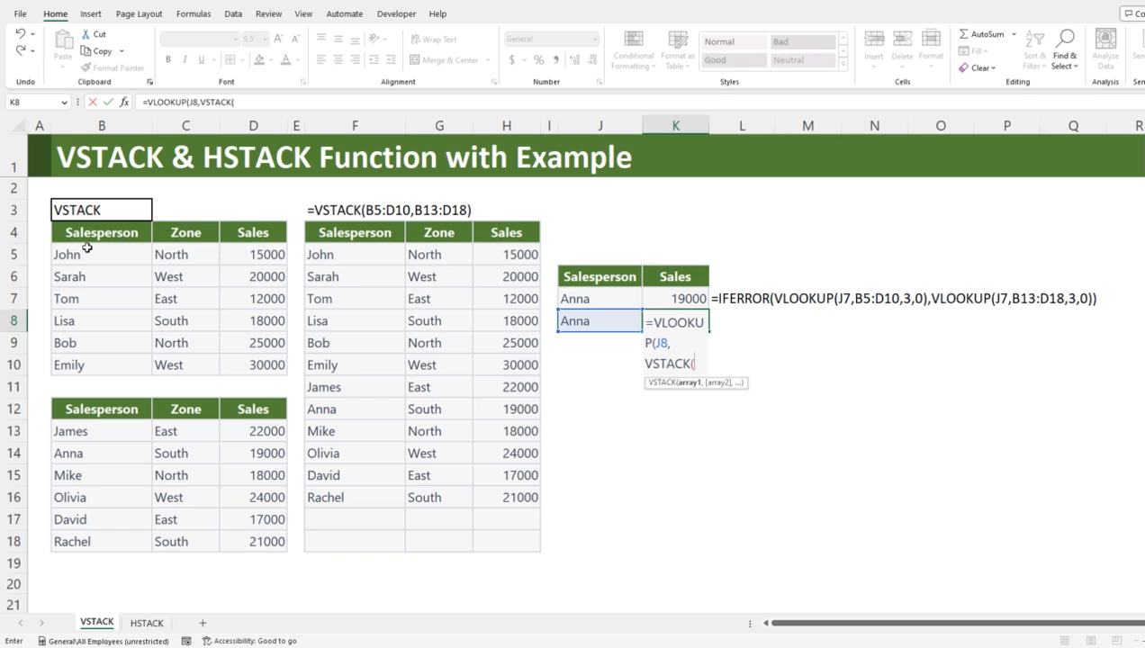
drag(101, 245, 217, 378)
text(,)
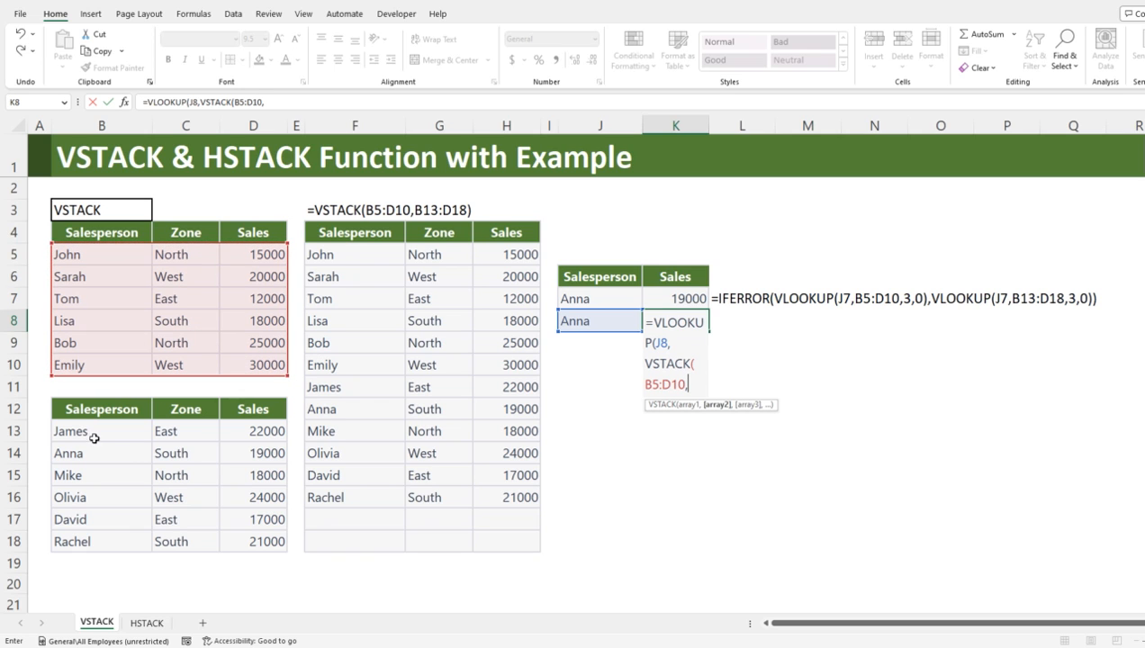
drag(82, 435, 243, 531)
text())
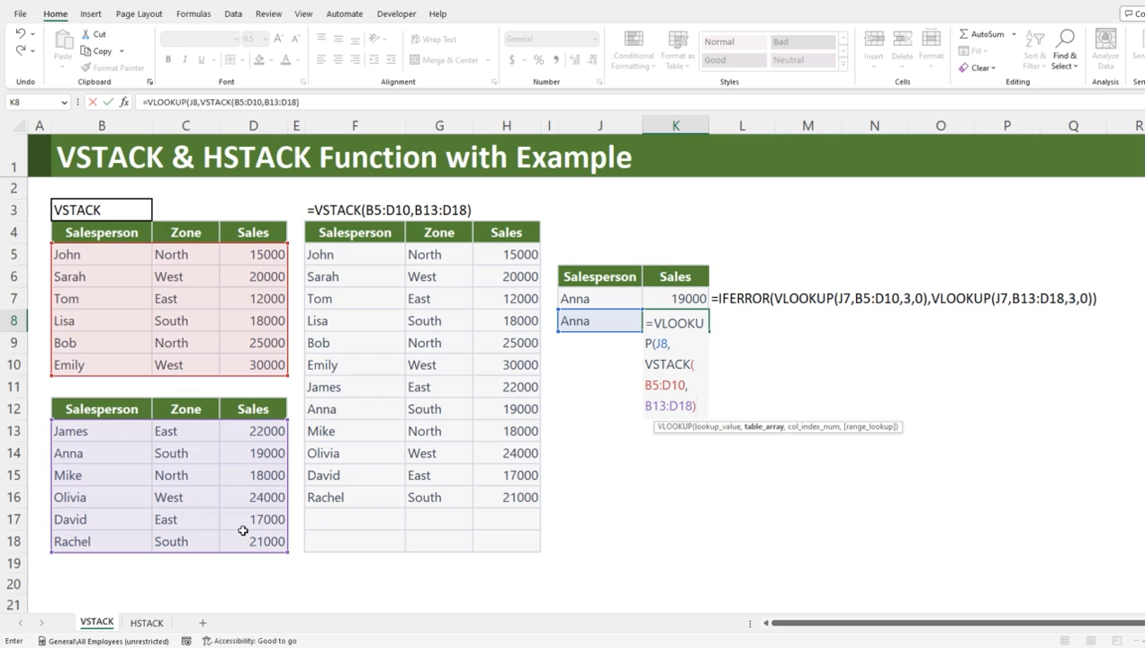
text(,)
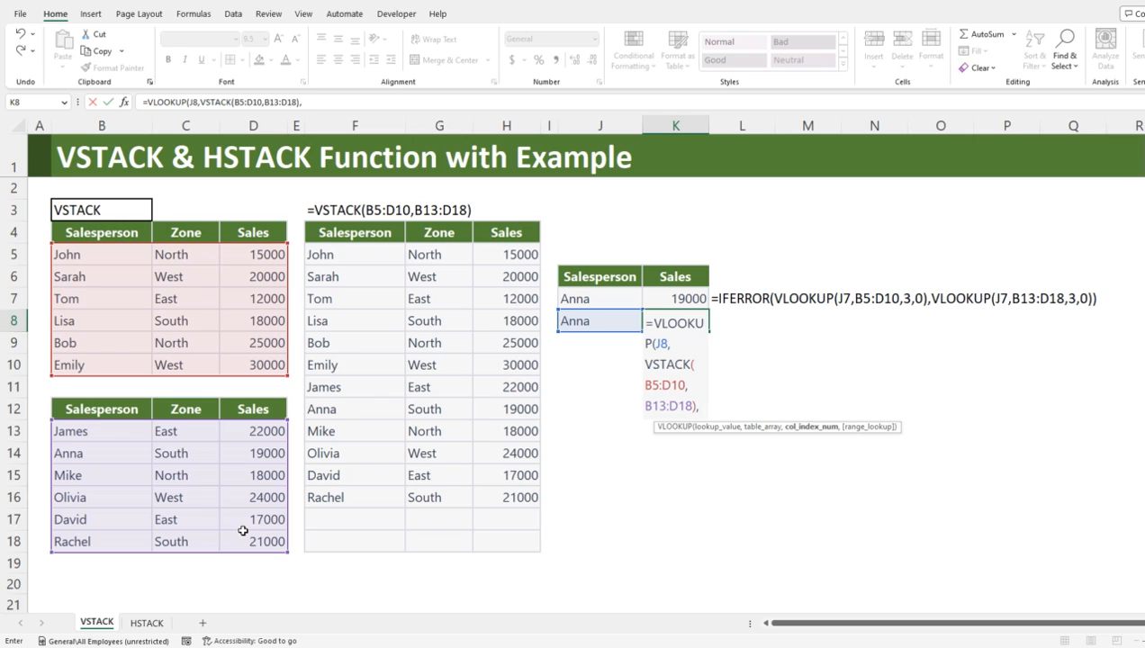
text(3,)
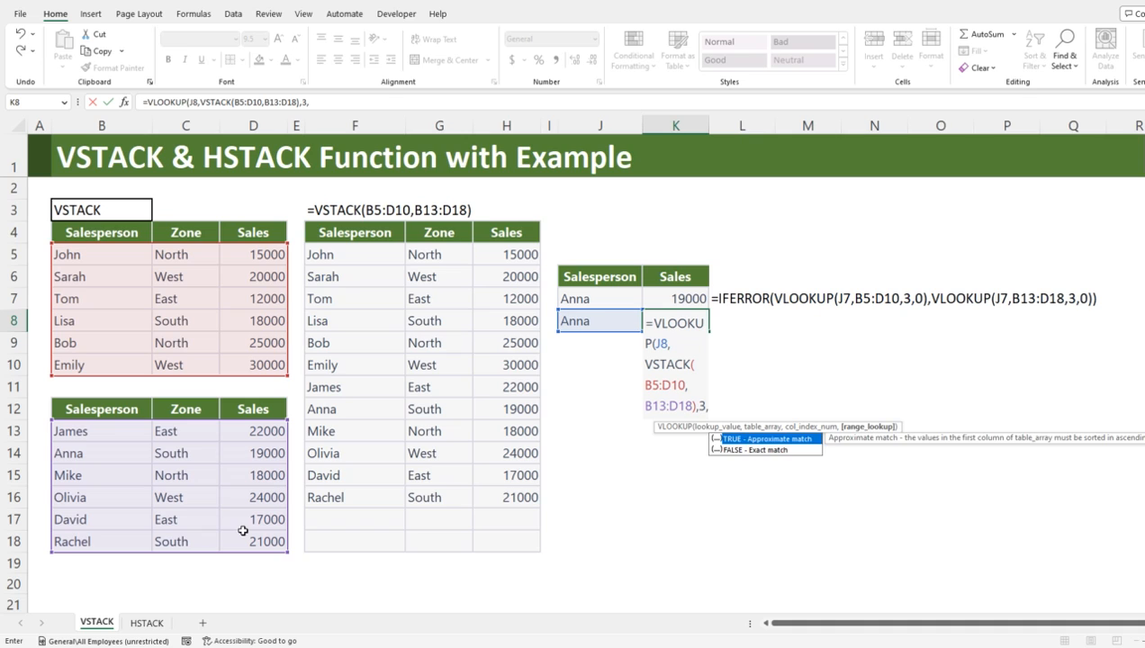
text())
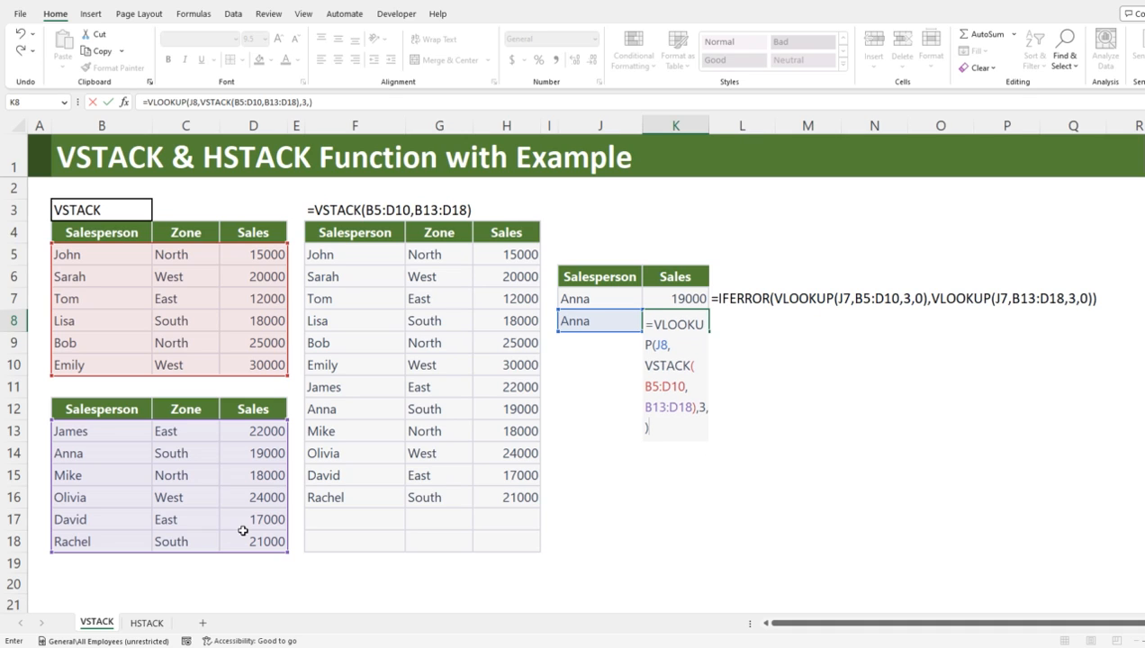
Step: Complete the K8 lookup with column index 3 and exact match 0
key(BackSpace)
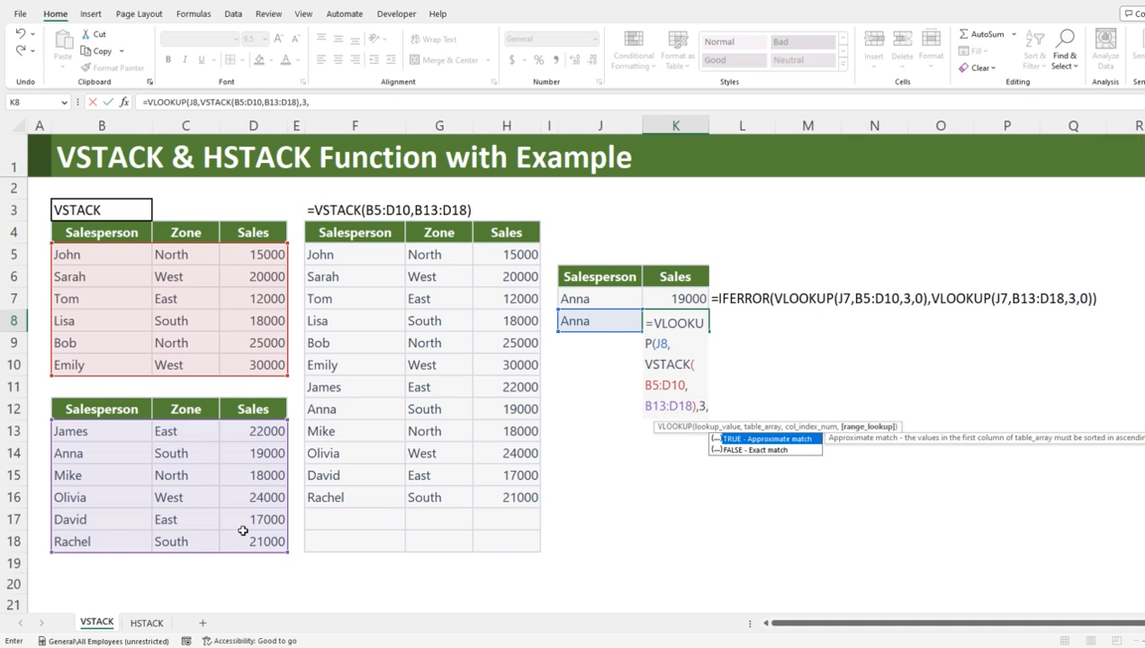
text(0))
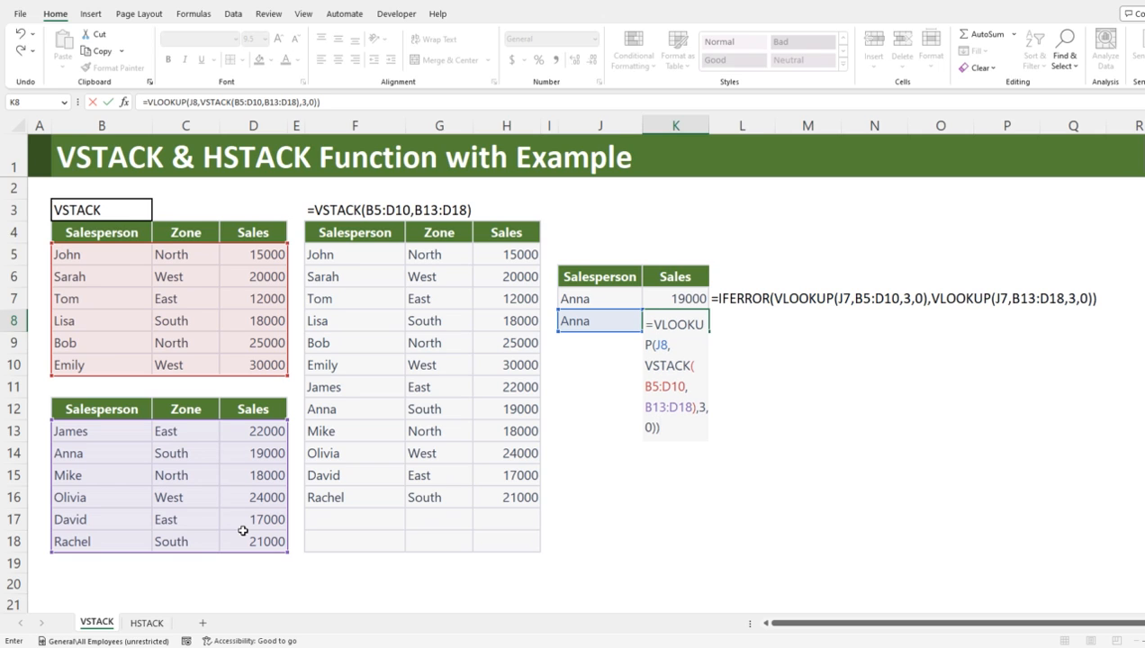
key(Return)
key(Return)
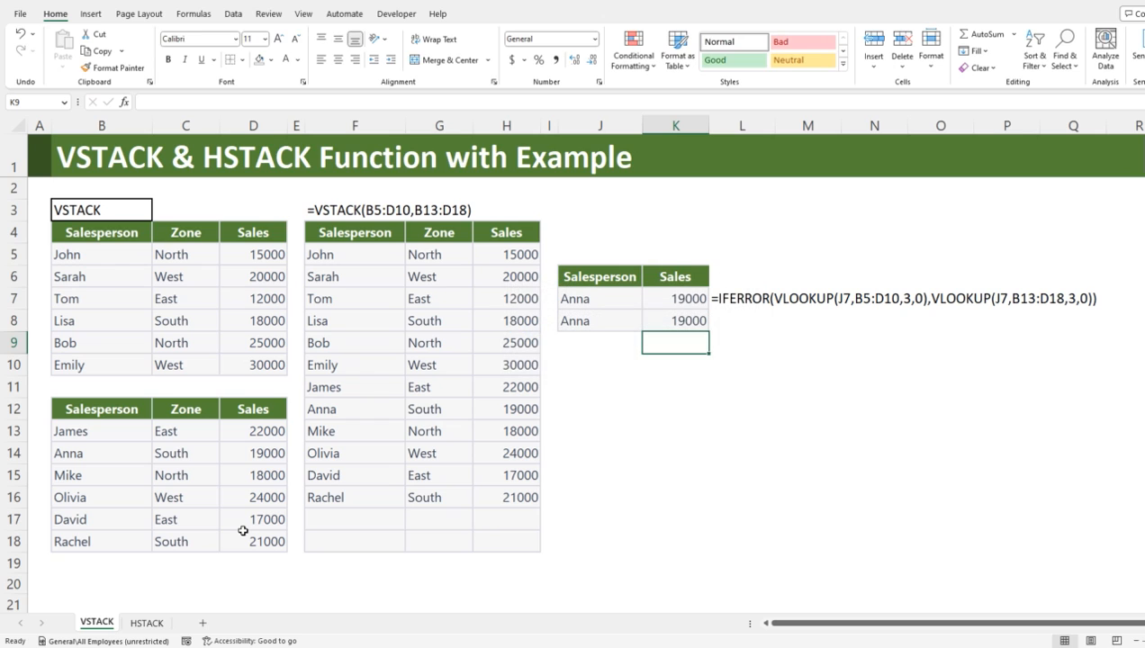
Step: Display the K8 formula as text in L8 by pasting the copied FORMULATEXT formula
key(Up)
key(Right)
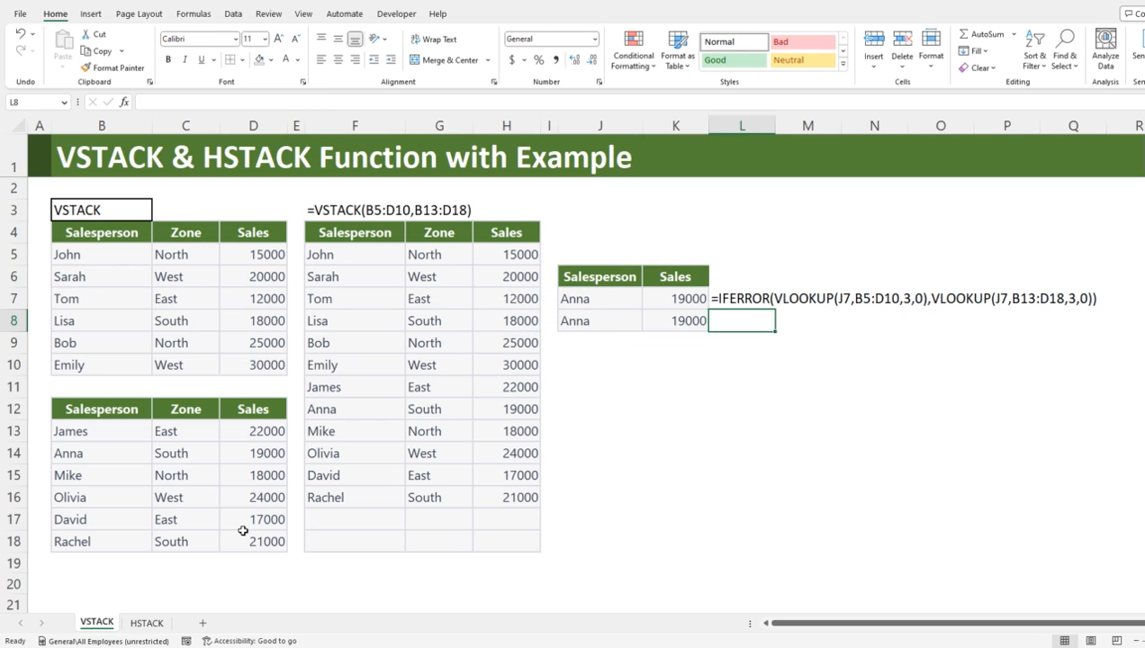
text(=VLOOKUP(J8,VSTACK(B5:D10,B13:D18),3,0))
key(Left)
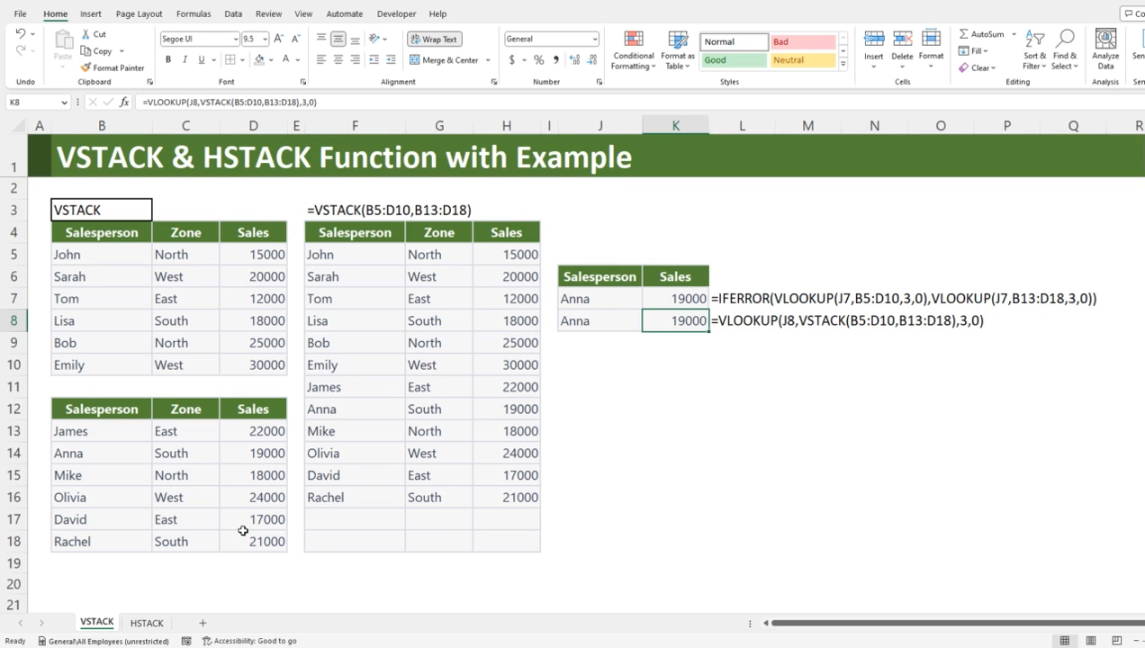
key(Right)
key(Right)
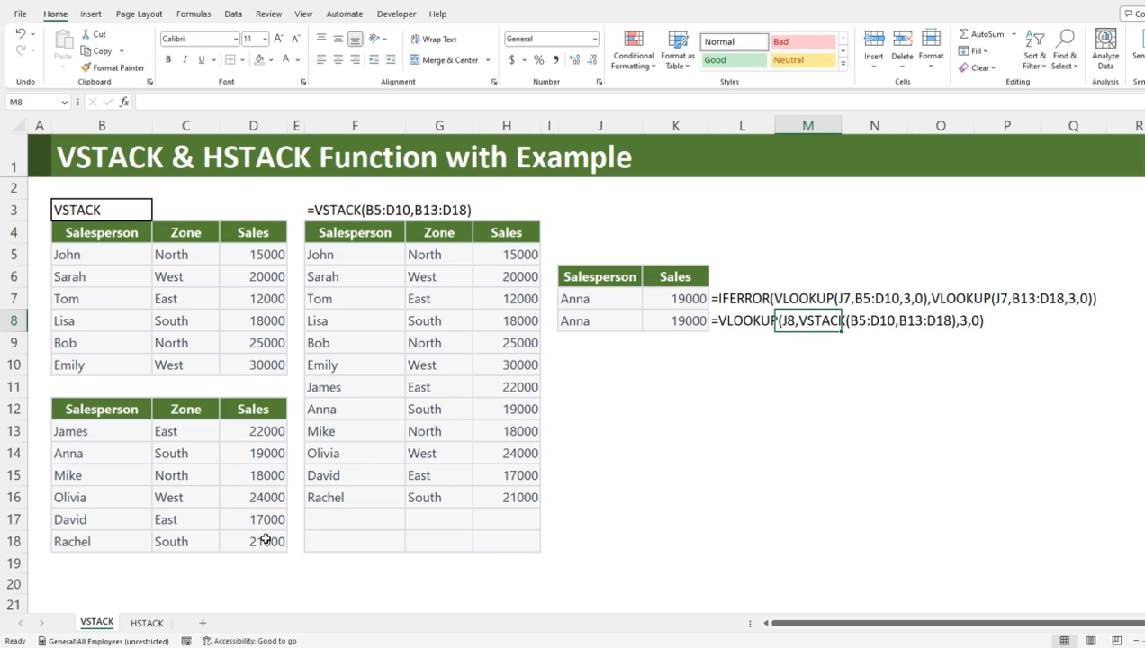
Step: On the HSTACK sheet, combine the two tables side by side by entering =HSTACK(Table1,Table2) in F6
click(150, 626)
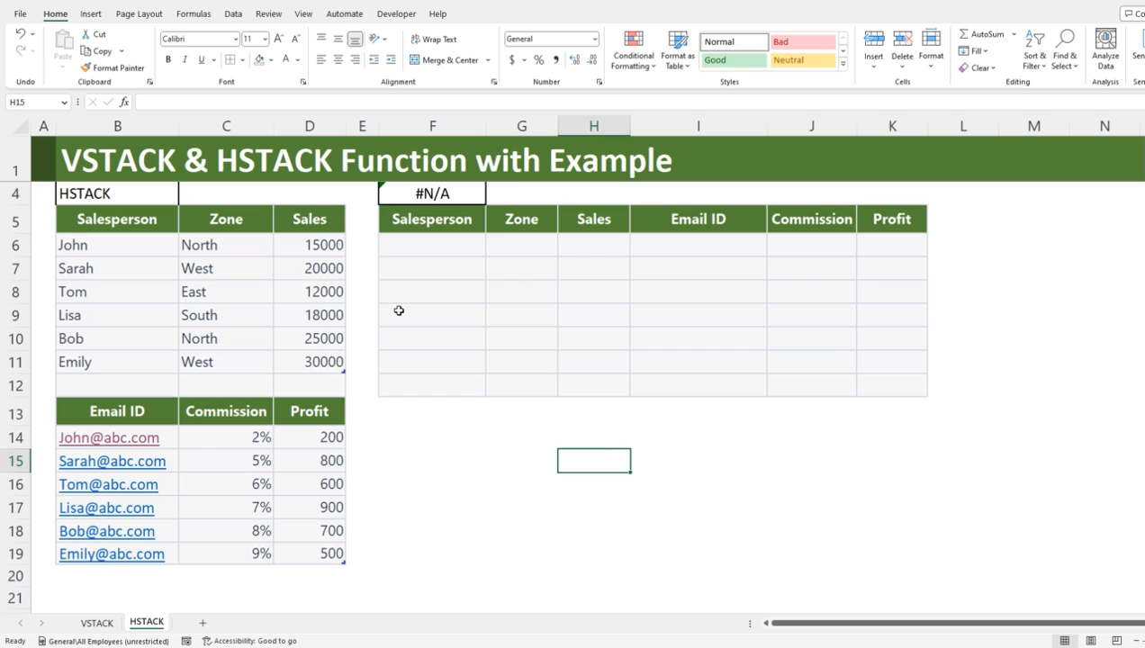
click(439, 251)
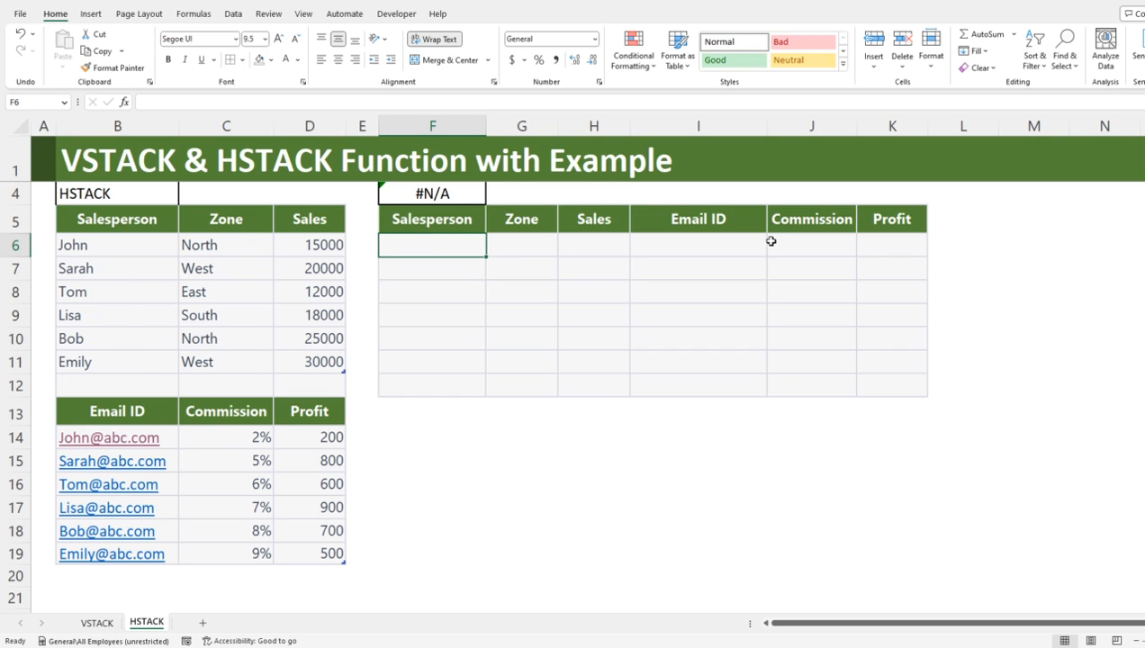
text(=)
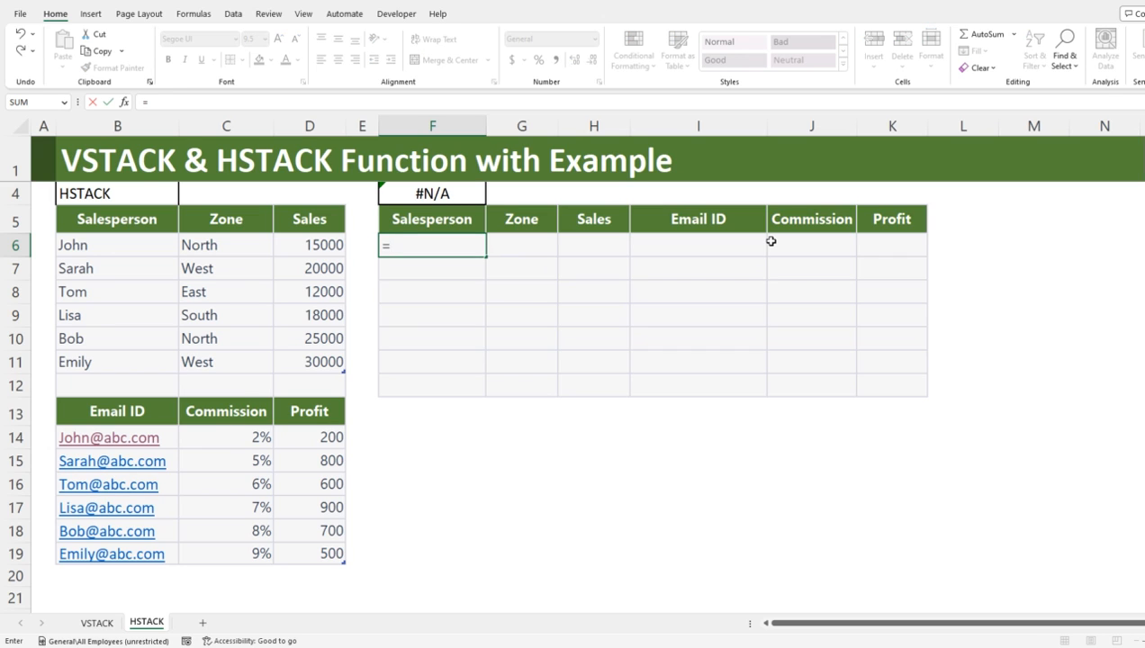
text(hst)
key(Tab)
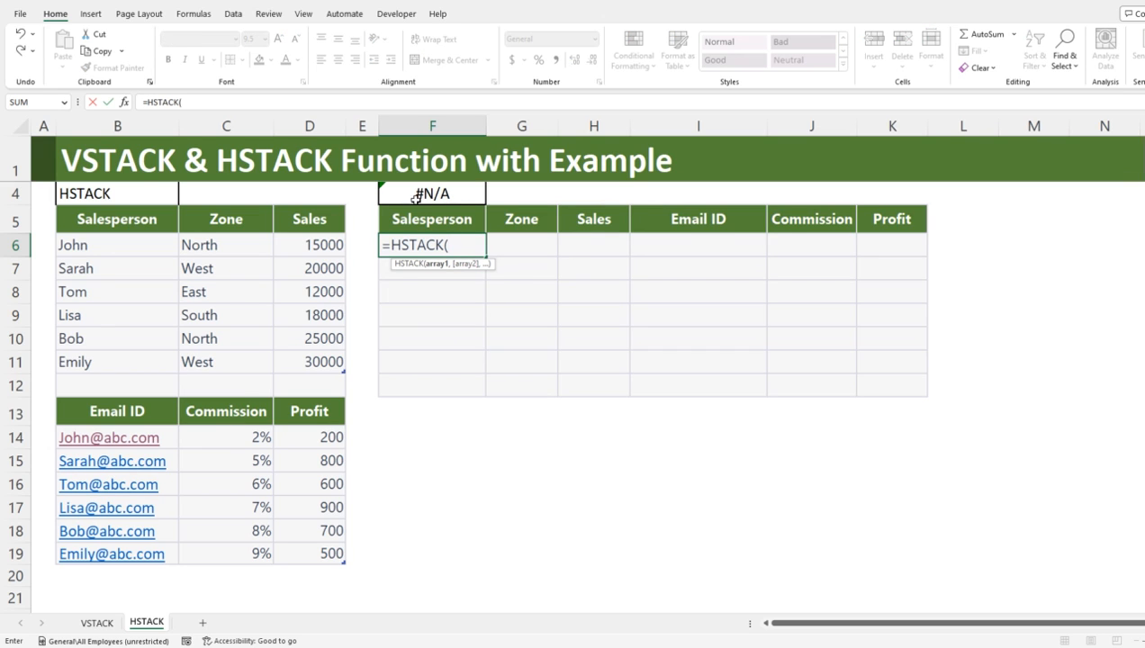
drag(305, 369, 307, 370)
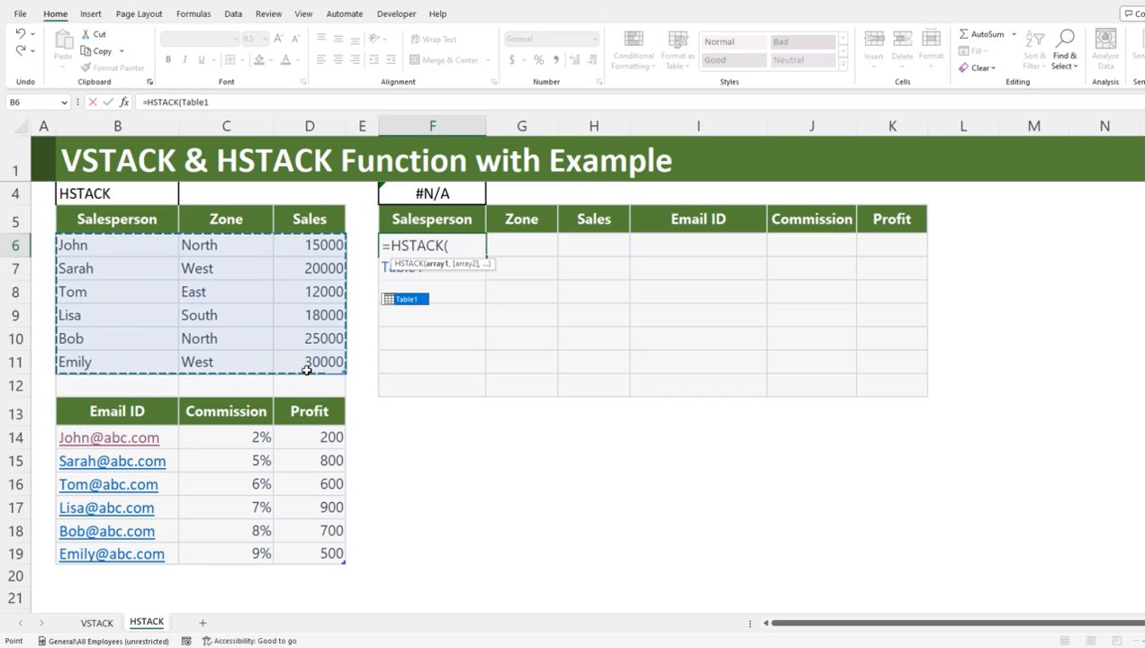
text(,)
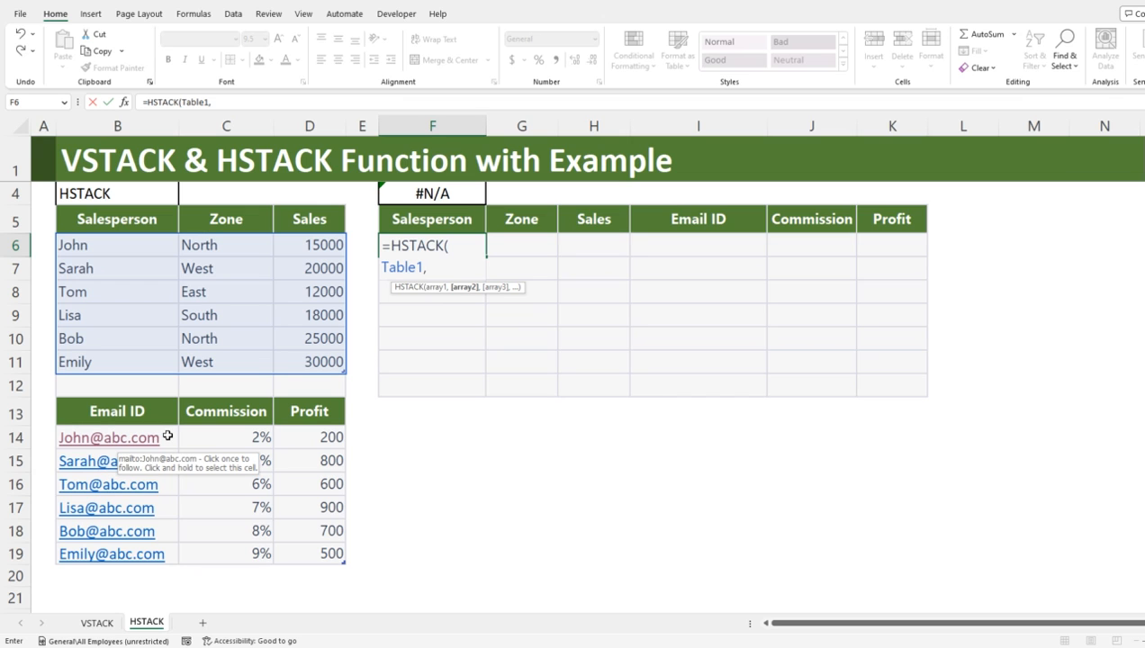
drag(163, 435, 311, 554)
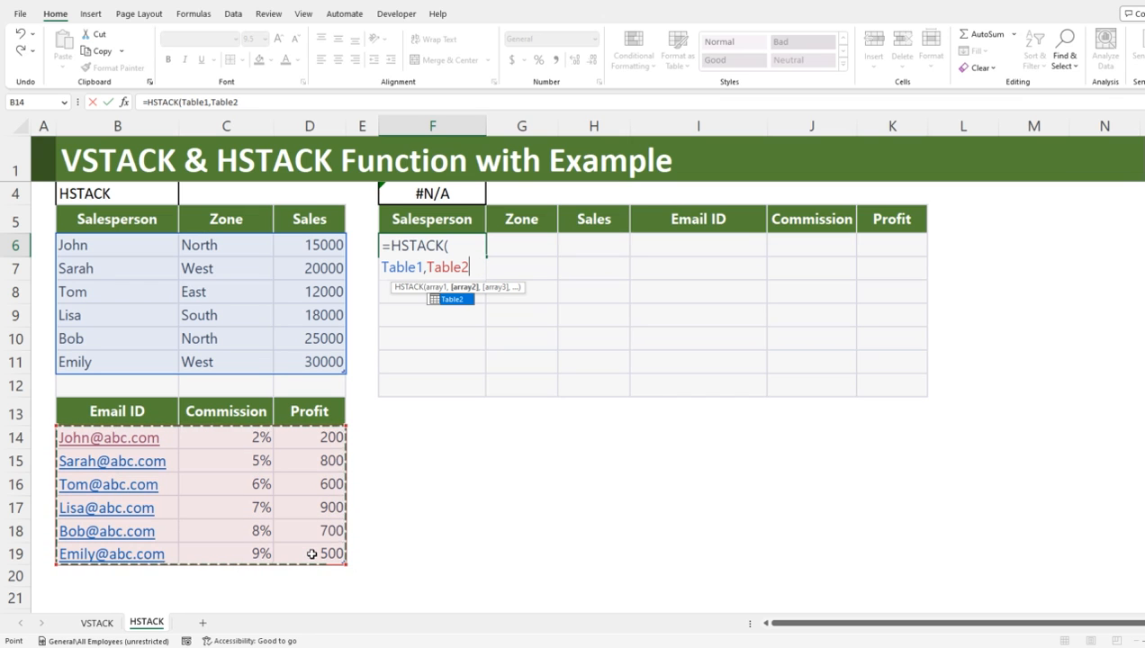
text())
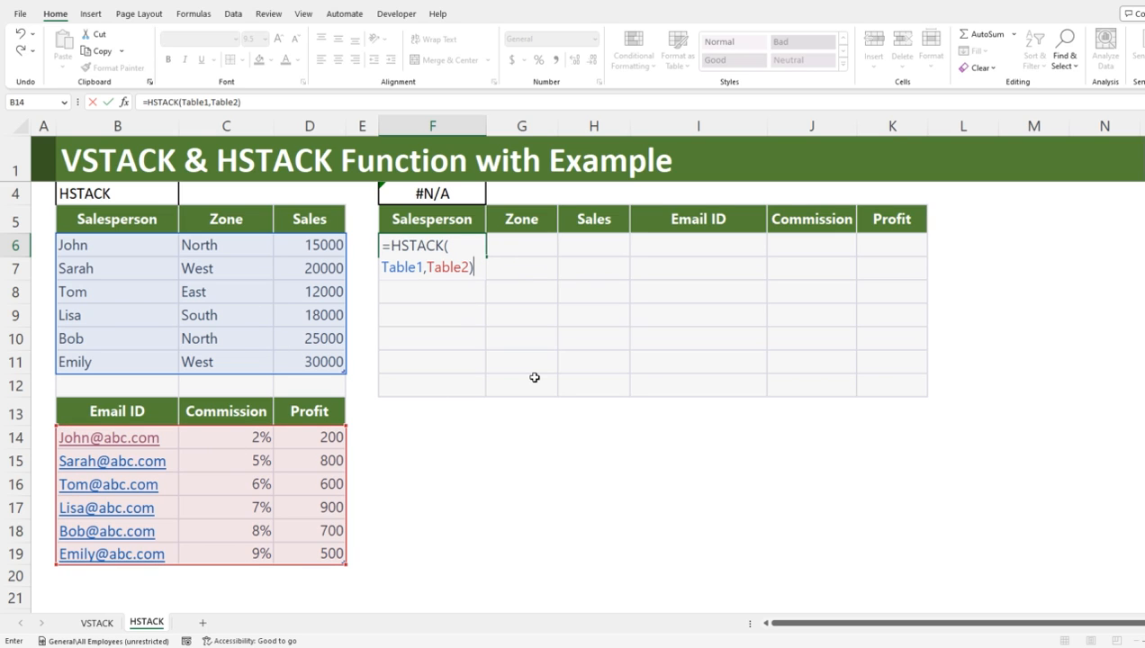
key(Return)
key(Up)
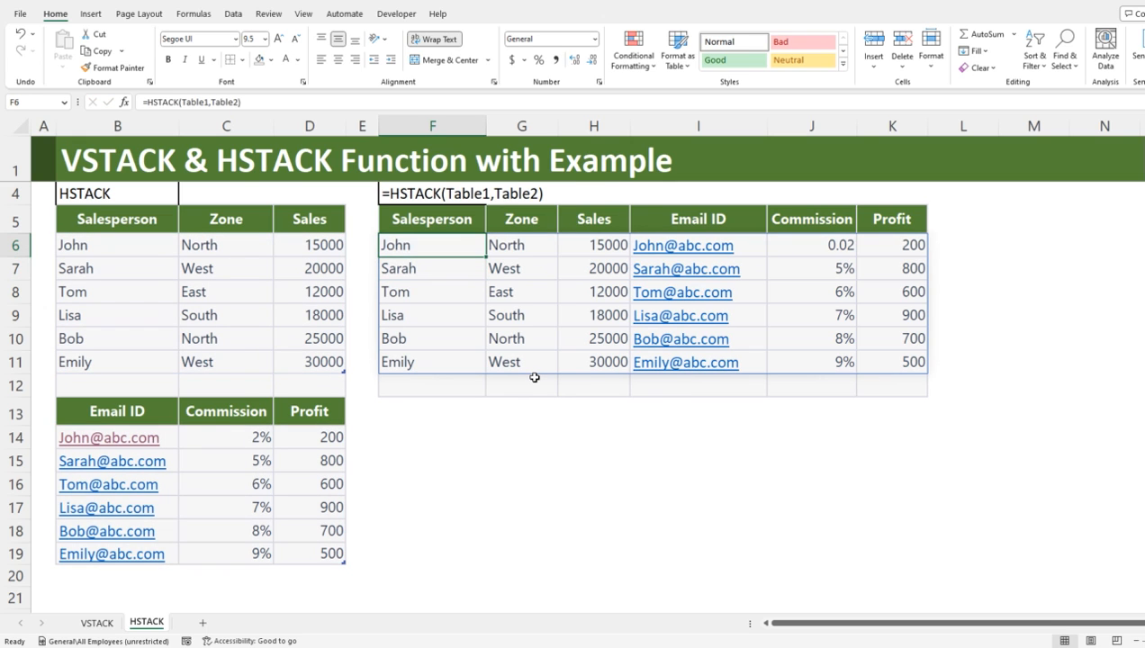
Step: Check the first row of the combined result across the Zone to Profit columns
key(Right)
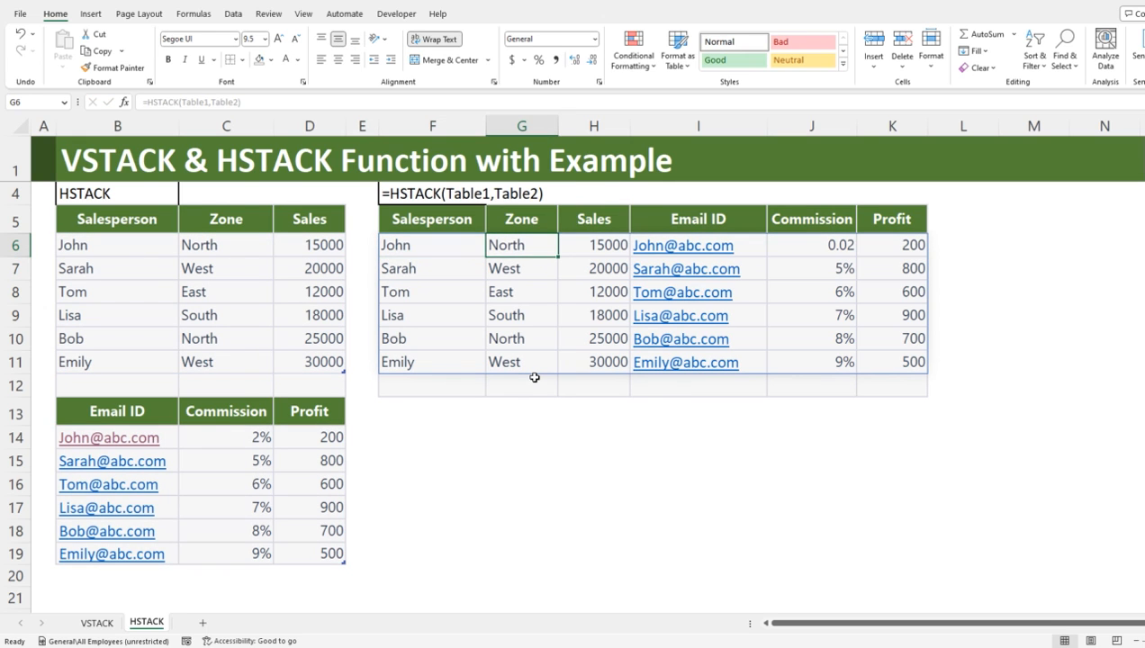
key(Right)
key(Right)
key(Right)
key(Right)
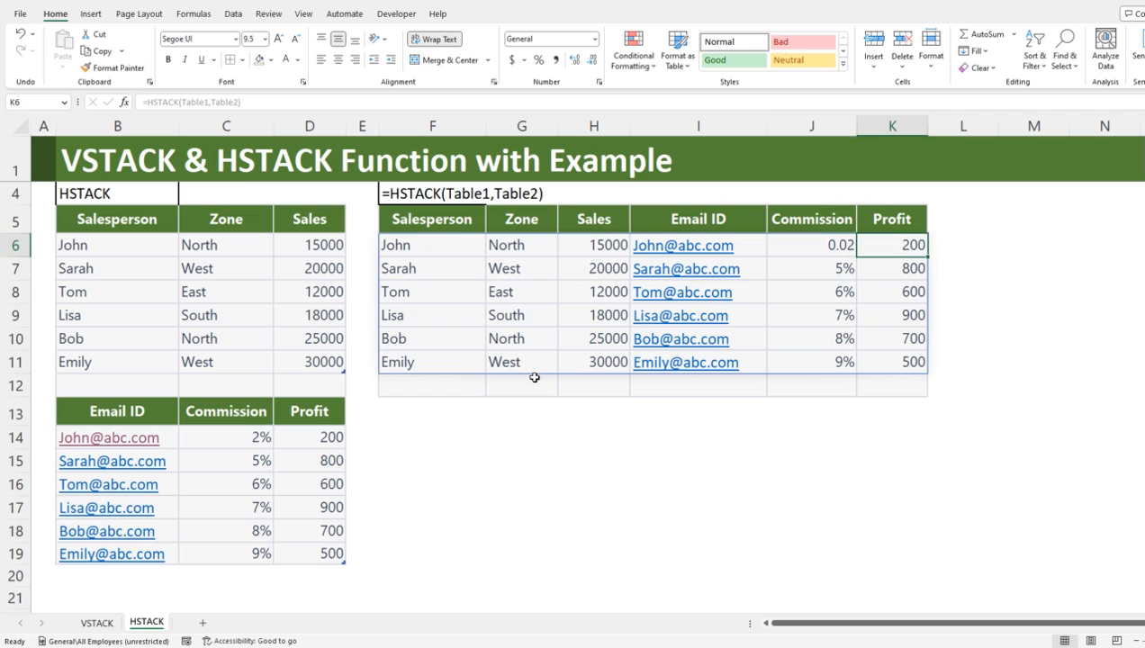
key(Left)
key(Left)
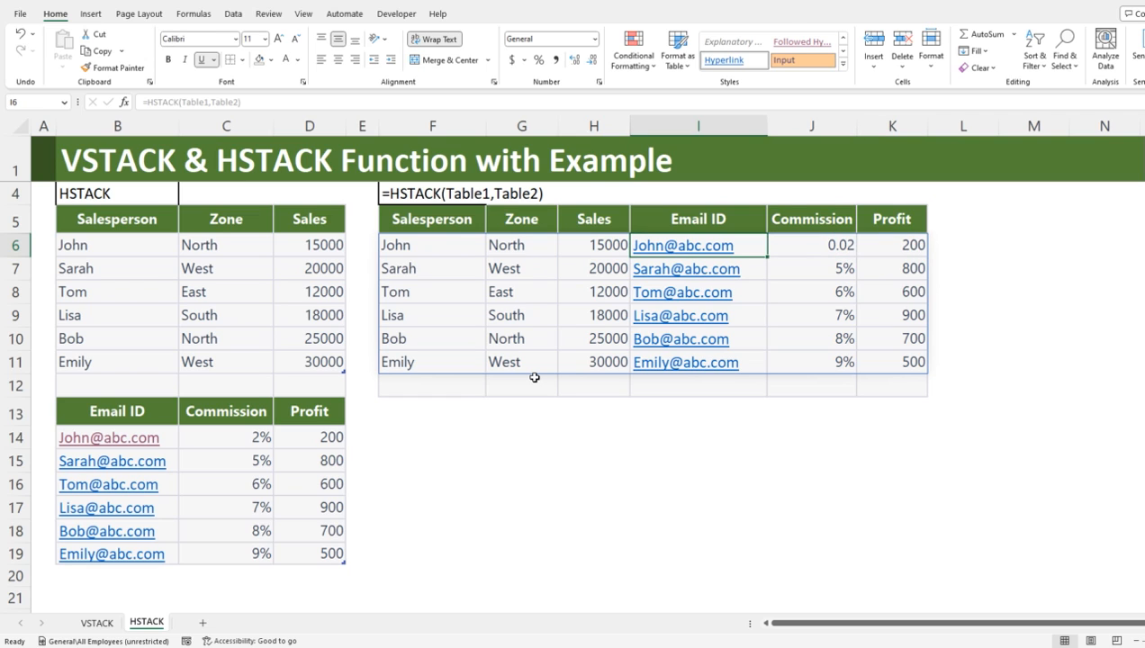
Step: Add a new salesperson in row 12 of the sales table with the first name, zone East and sales 25000
click(114, 384)
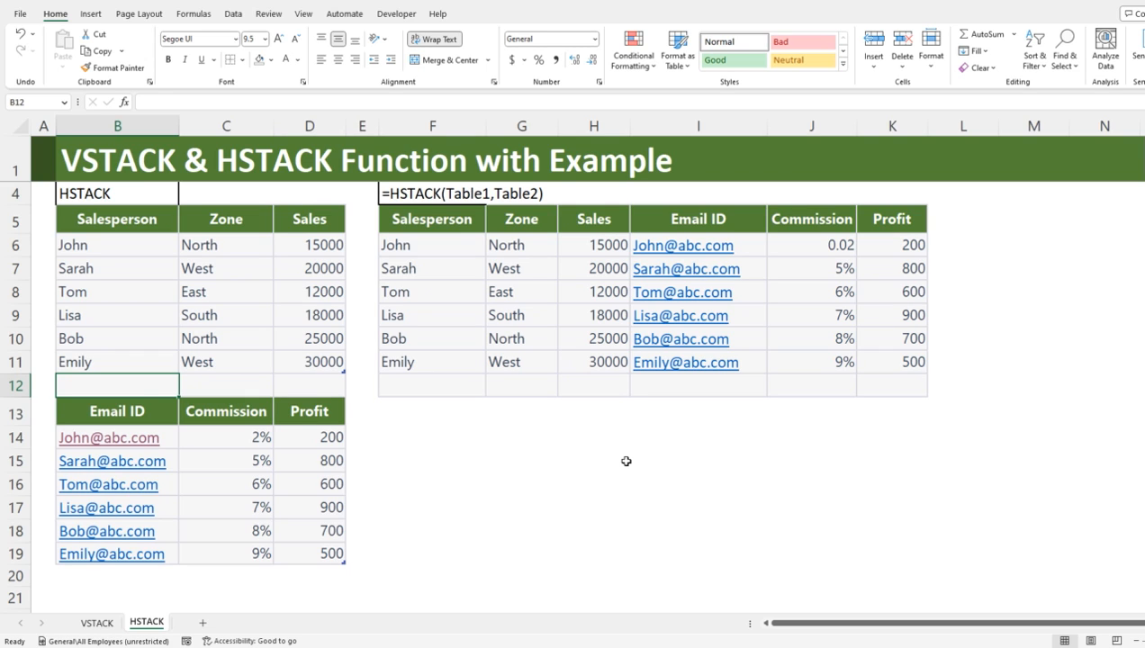
text(Andrew)
key(Tab)
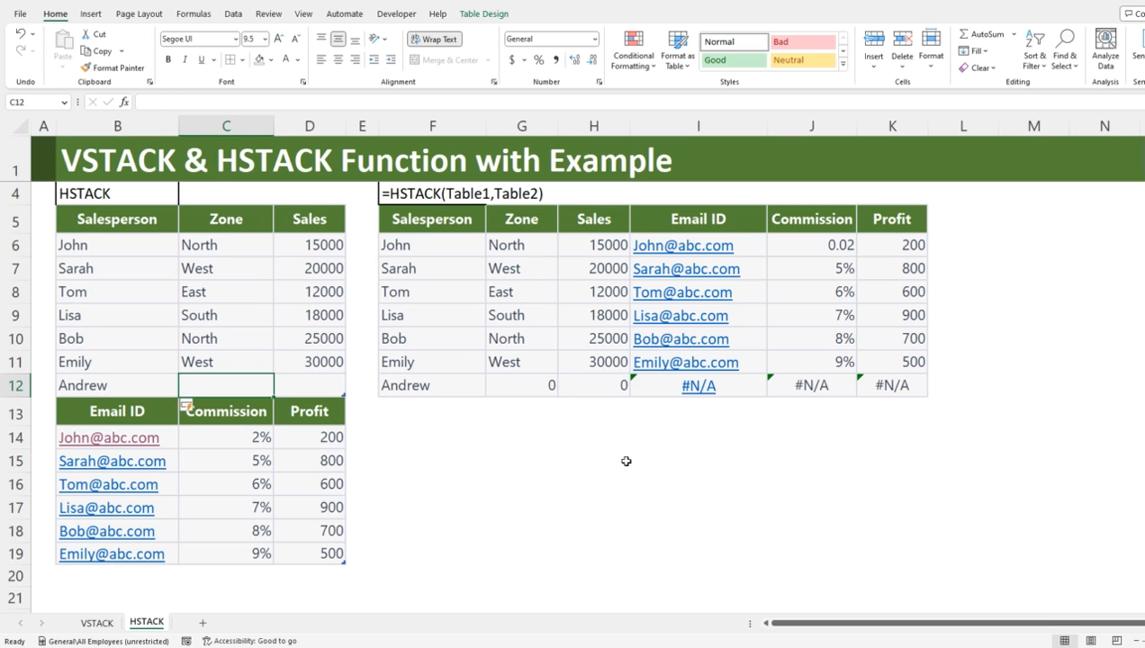
text(East)
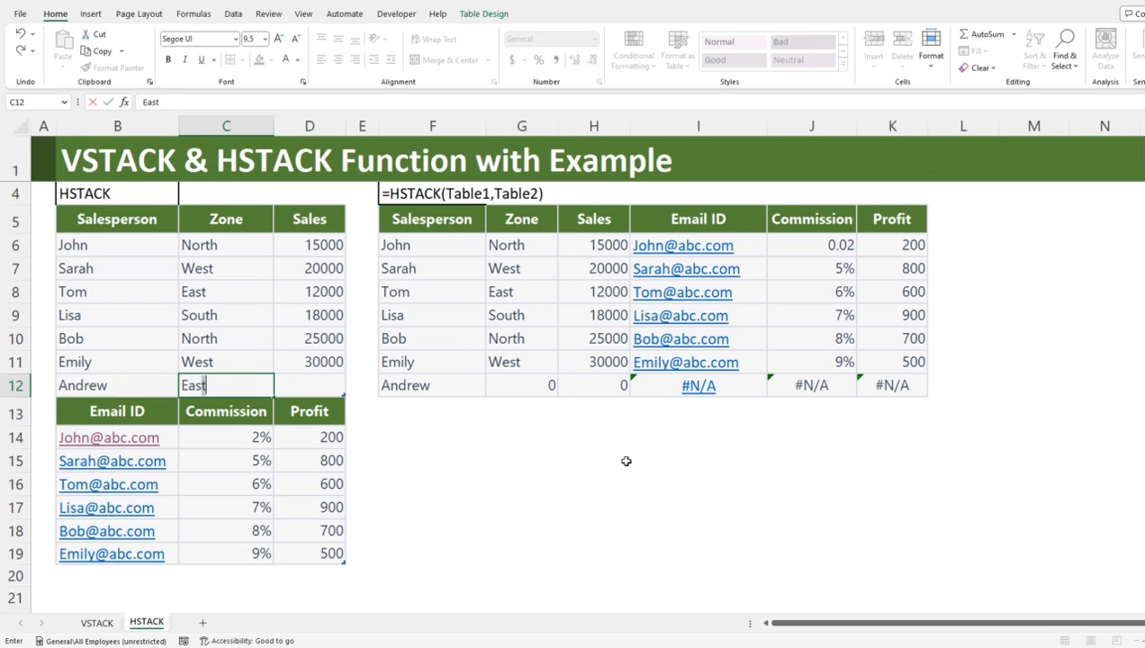
key(Tab)
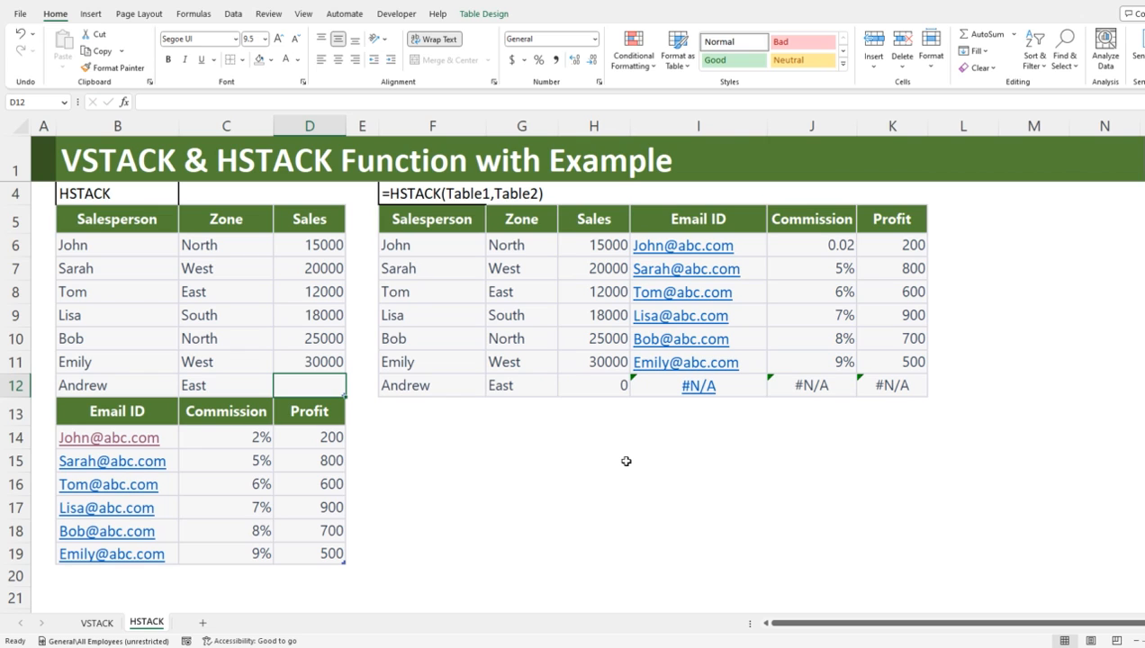
text(25000)
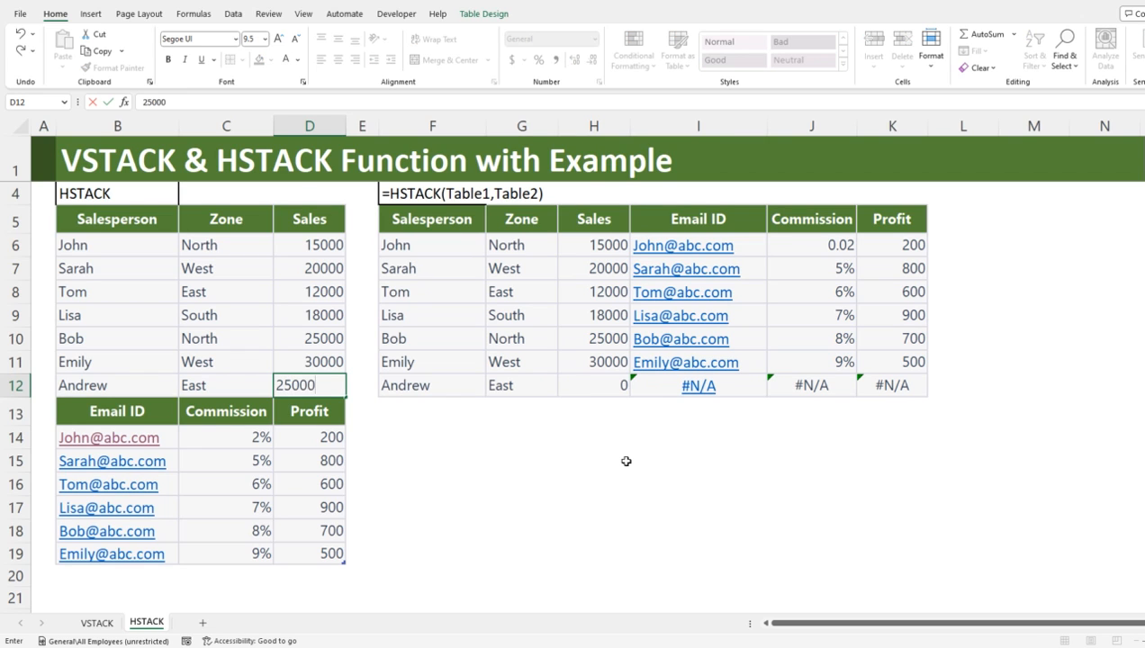
key(Return)
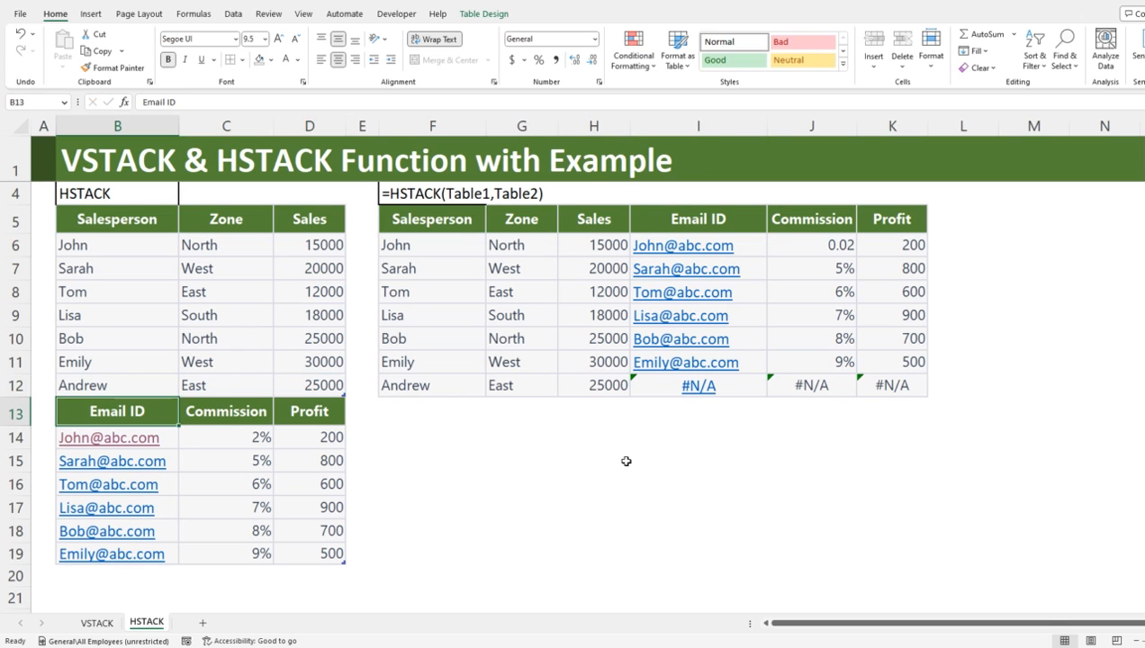
Step: Add a matching row 20 to the second table with the new salesperson's e-mail address, commission 10% and profit 800
click(137, 577)
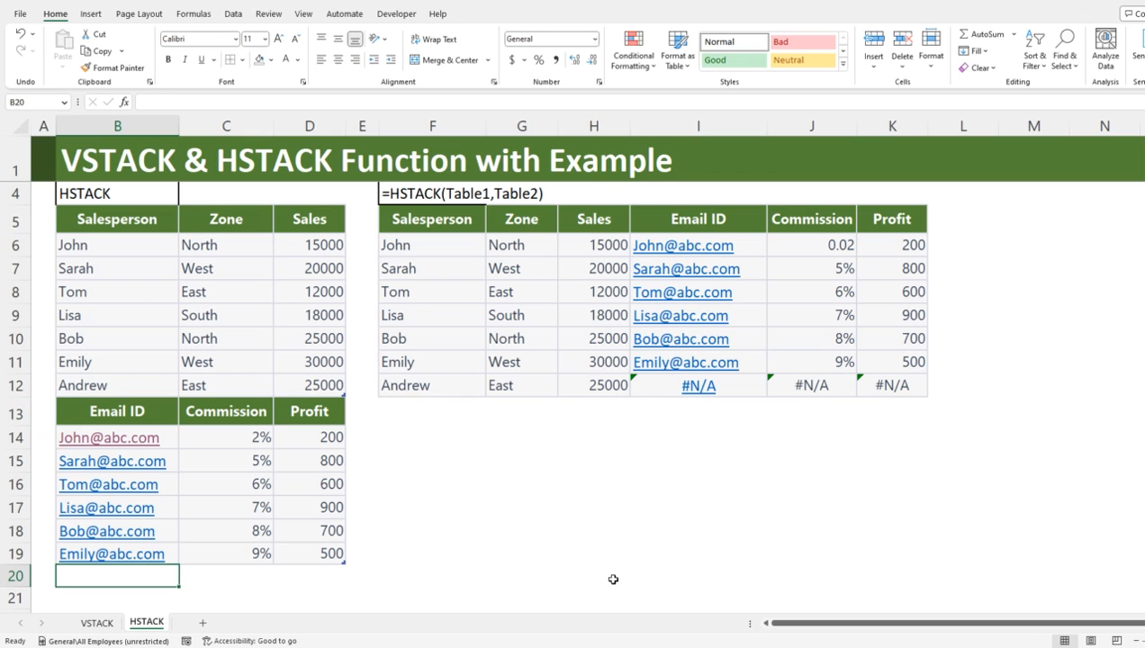
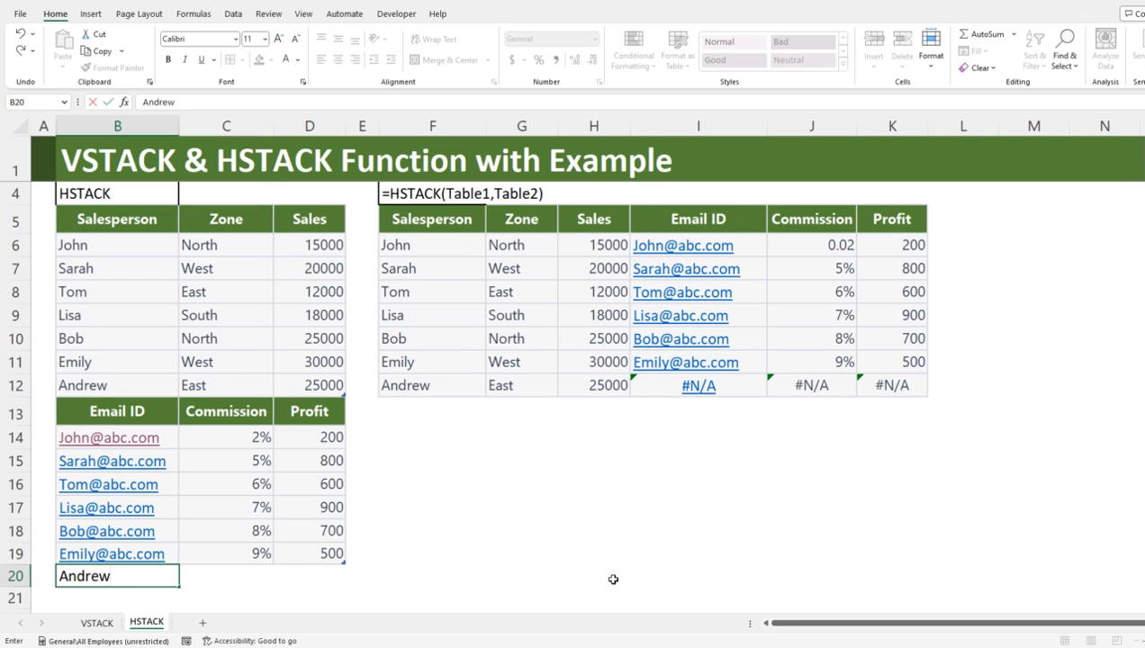
key(Tab)
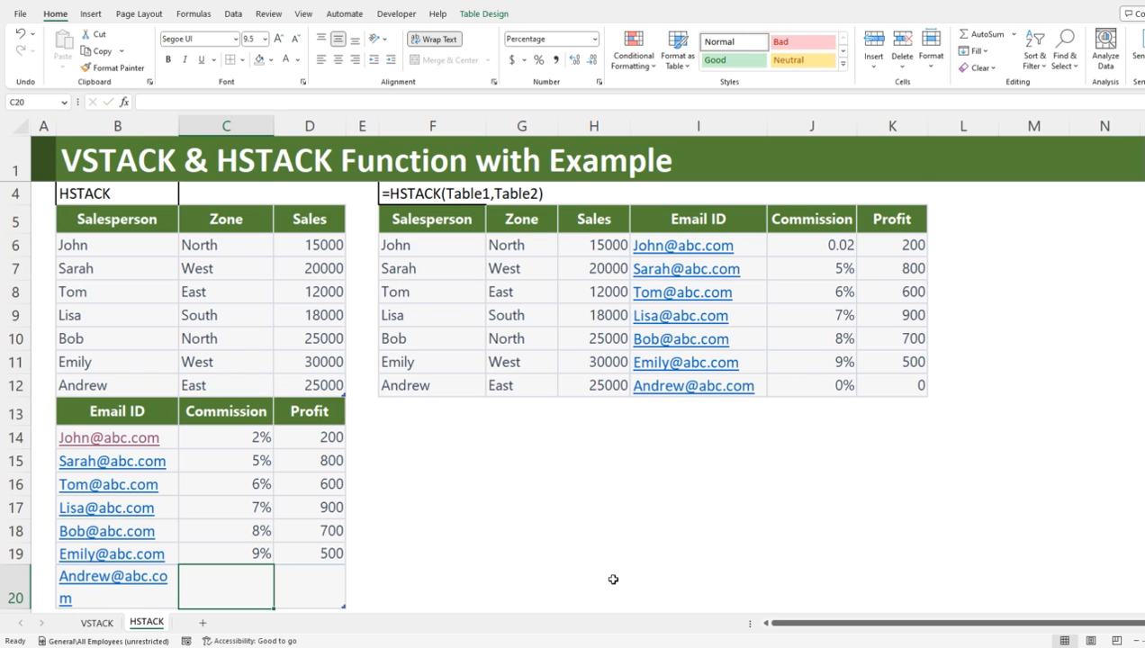
text(10)
key(Tab)
text(800)
key(Return)
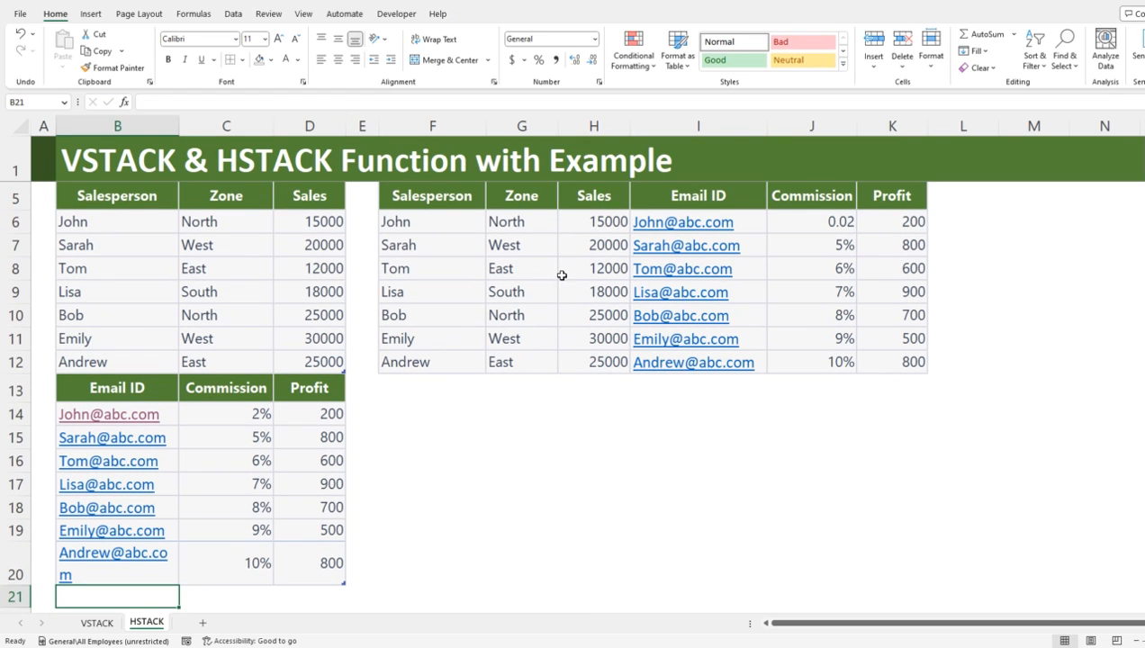
Step: Check the new salesperson's row in the combined HSTACK result against the two source tables
scroll(513, 347, up, 1)
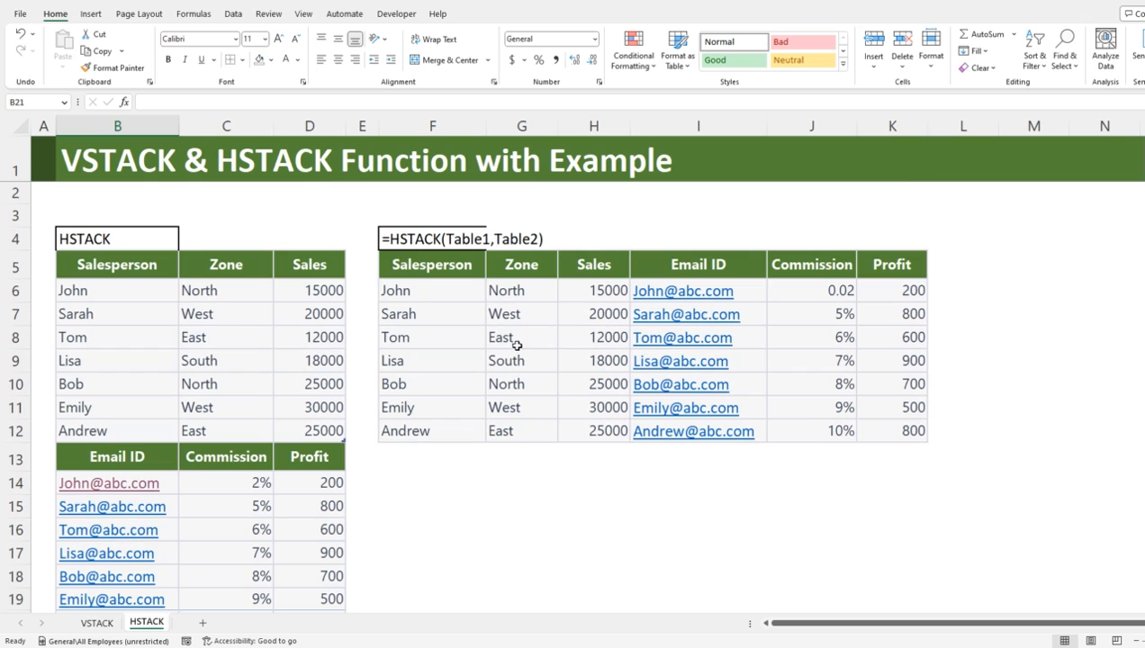
drag(419, 430, 889, 432)
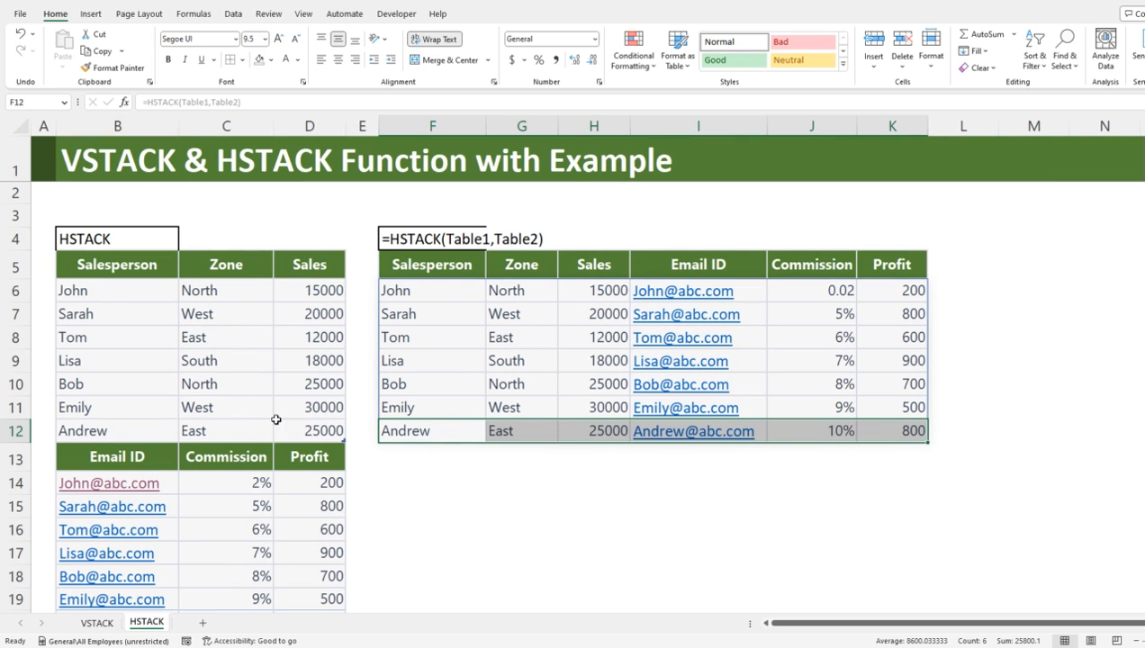
click(238, 506)
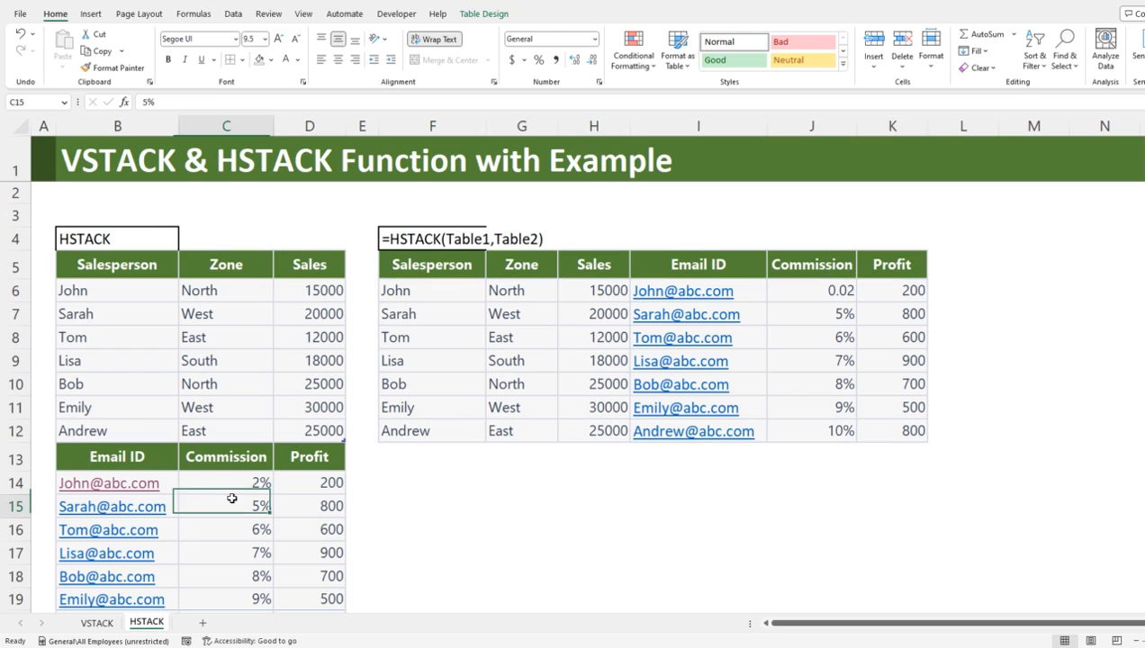
click(433, 344)
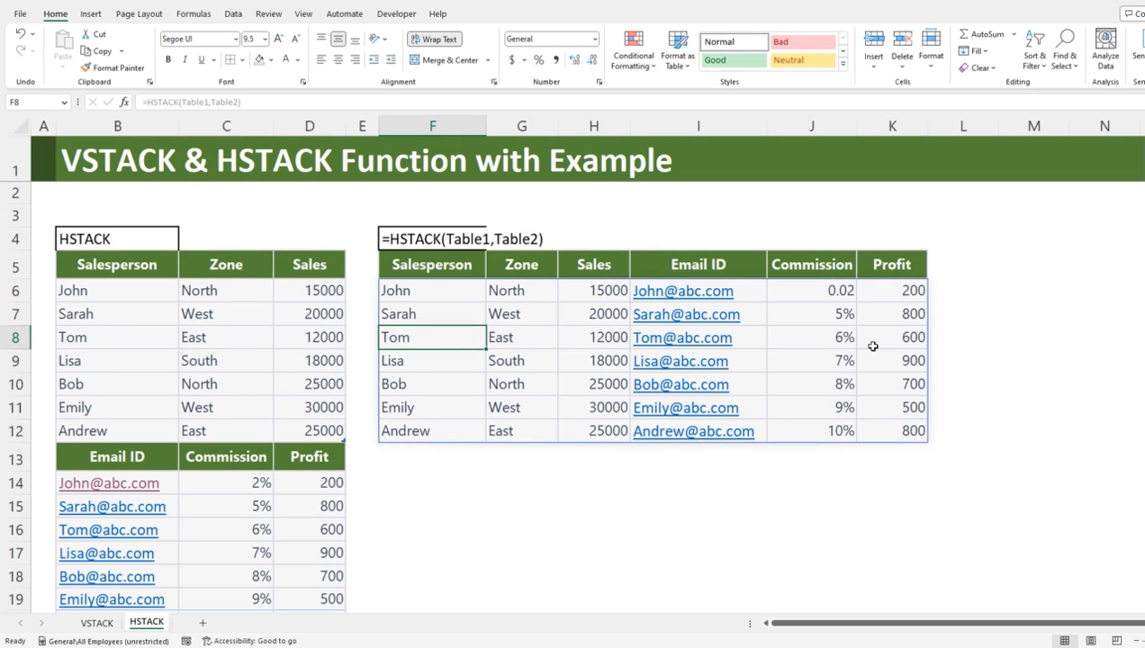